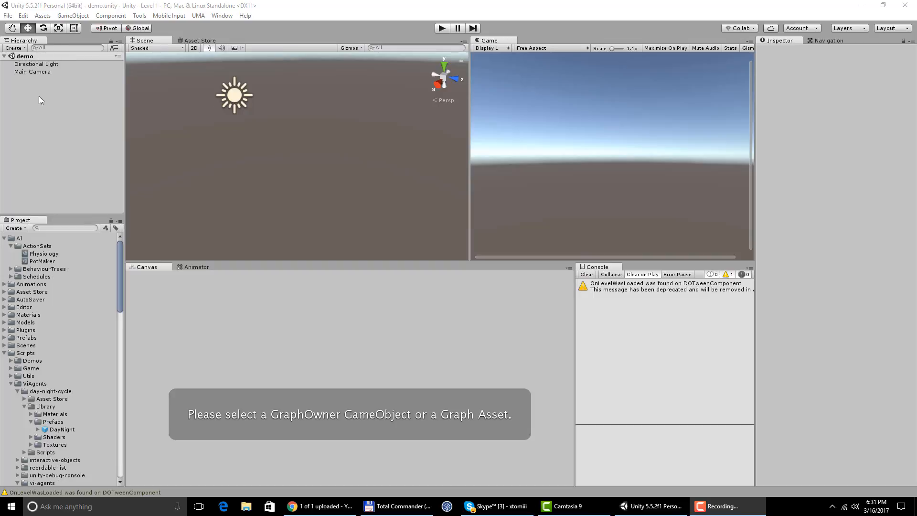
- Add a 3D plane to the scene and reset its transform to the origin
{"action": "left_click", "coordinate": [73, 16]}
{"action": "mouse_move", "coordinate": [97, 48]}
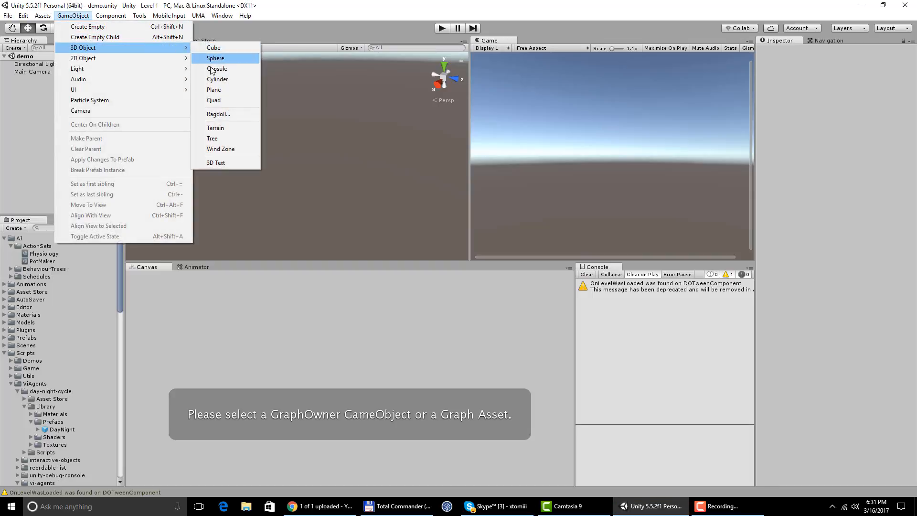
{"action": "left_click", "coordinate": [213, 89]}
{"action": "left_click", "coordinate": [913, 73]}
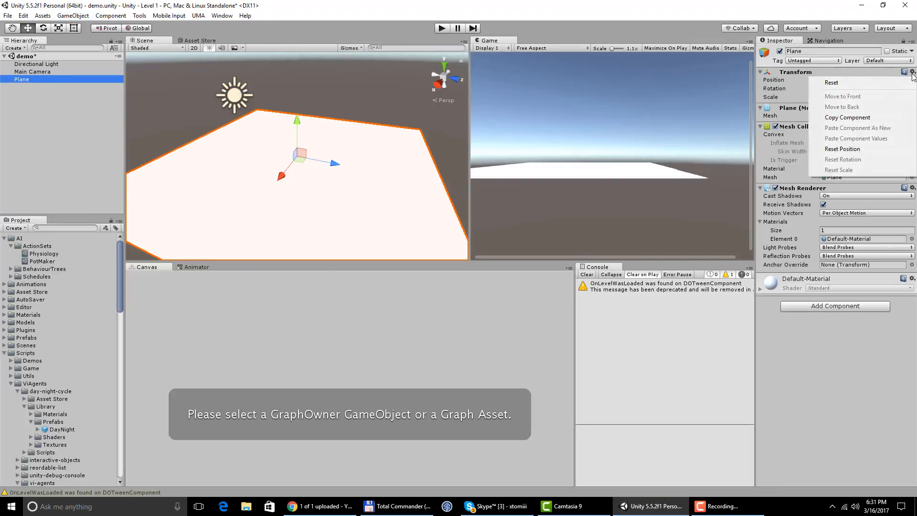
{"action": "left_click", "coordinate": [879, 84]}
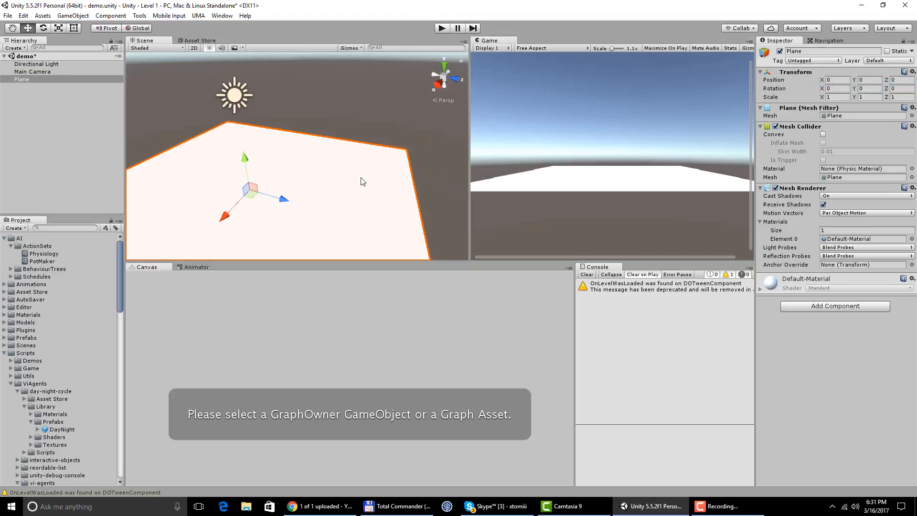
{"action": "left_click_drag", "start_coordinate": [361, 180], "coordinate": [302, 182], "text": "alt"}
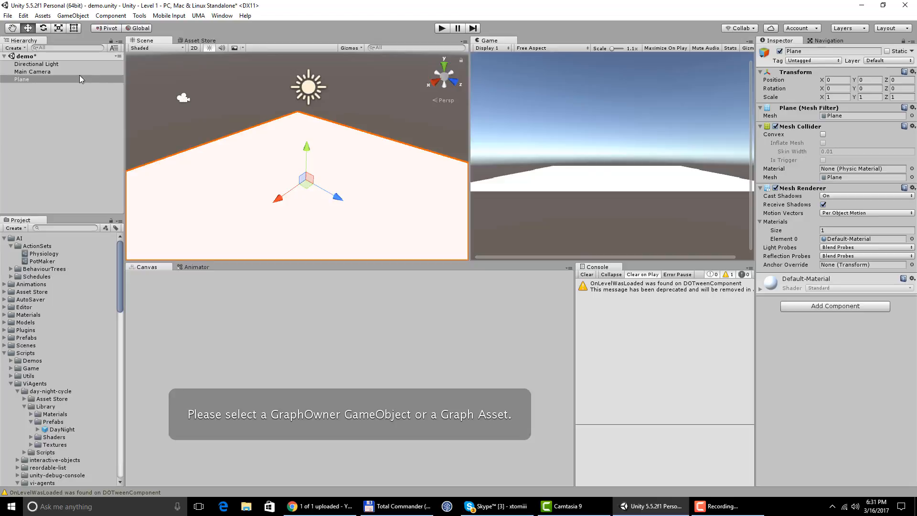
- Create an empty game object named Statics and make the plane its child
{"action": "left_click", "coordinate": [74, 15]}
{"action": "left_click", "coordinate": [95, 28]}
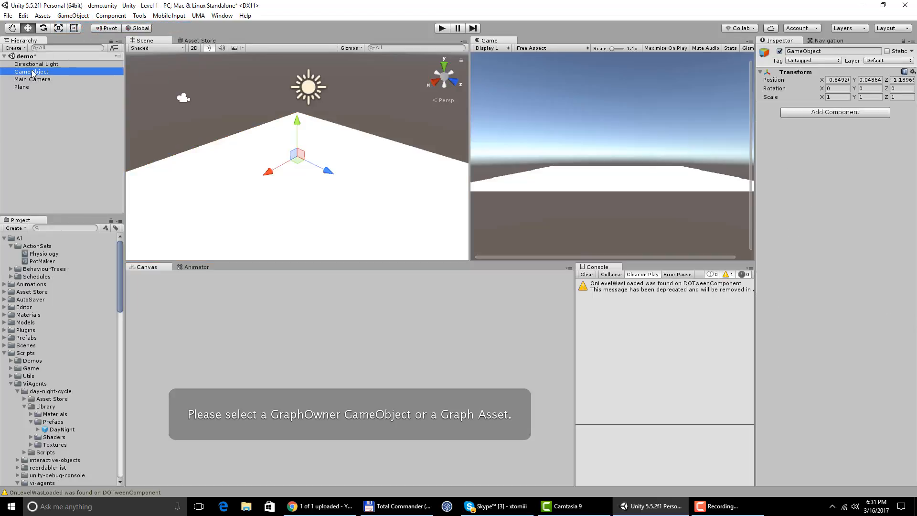
{"action": "left_click", "coordinate": [33, 73]}
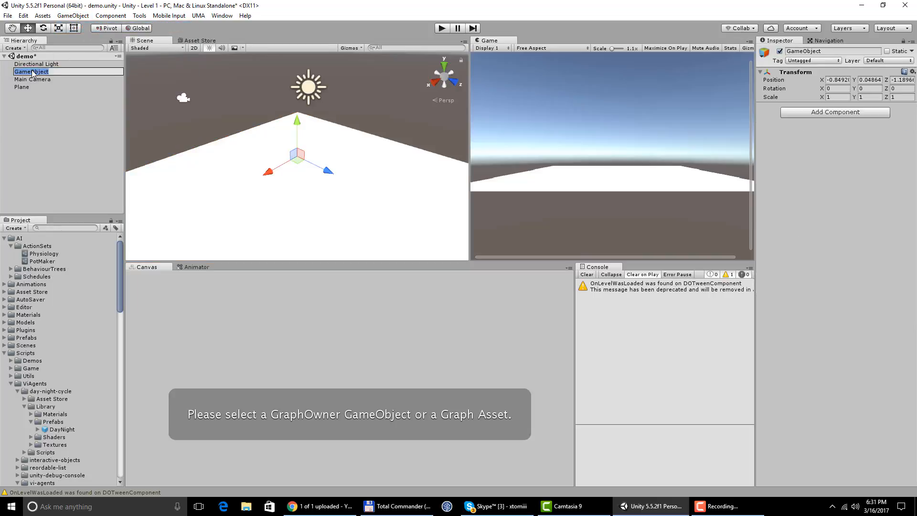
{"action": "type", "text": "Statics"}
{"action": "key", "text": "Return"}
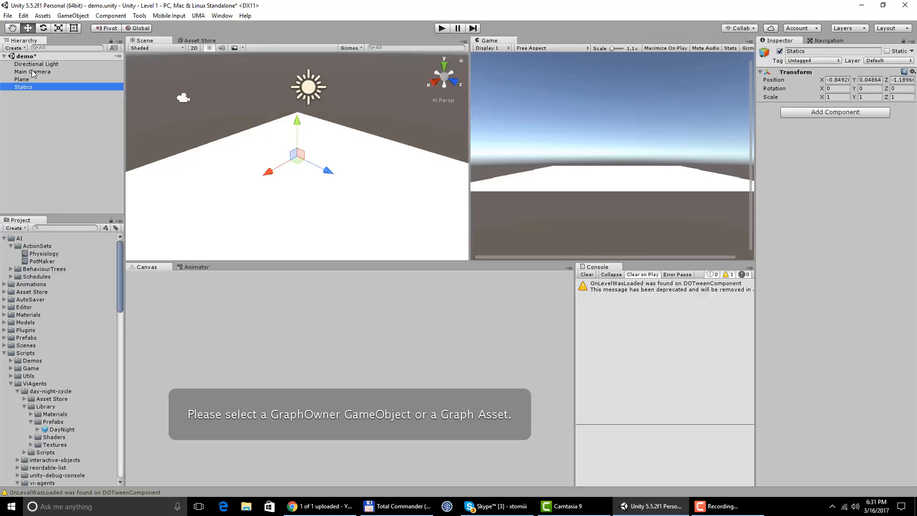
{"action": "left_click_drag", "start_coordinate": [25, 87], "coordinate": [26, 87]}
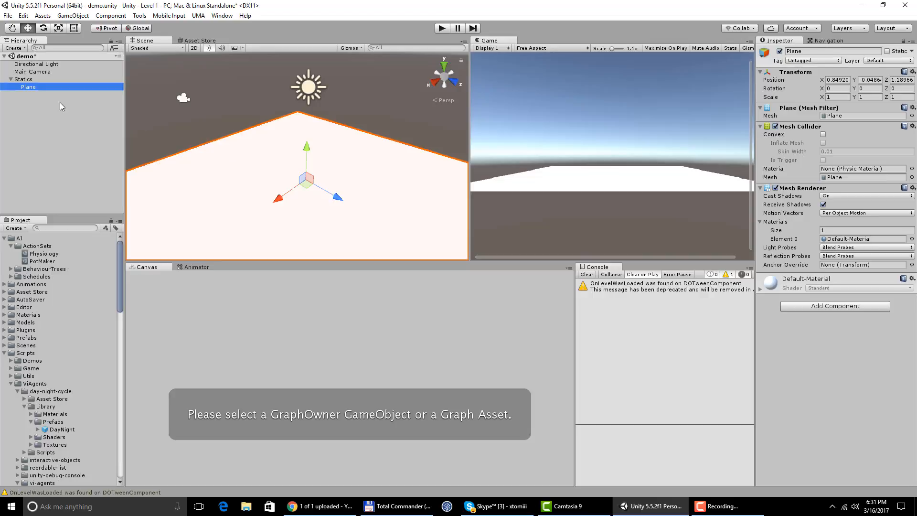
{"action": "left_click", "coordinate": [10, 79]}
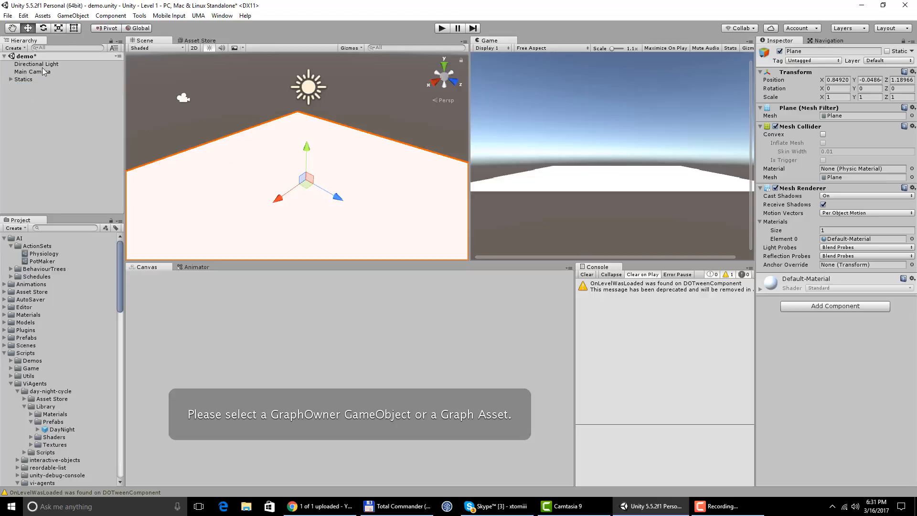
{"action": "left_click", "coordinate": [72, 15]}
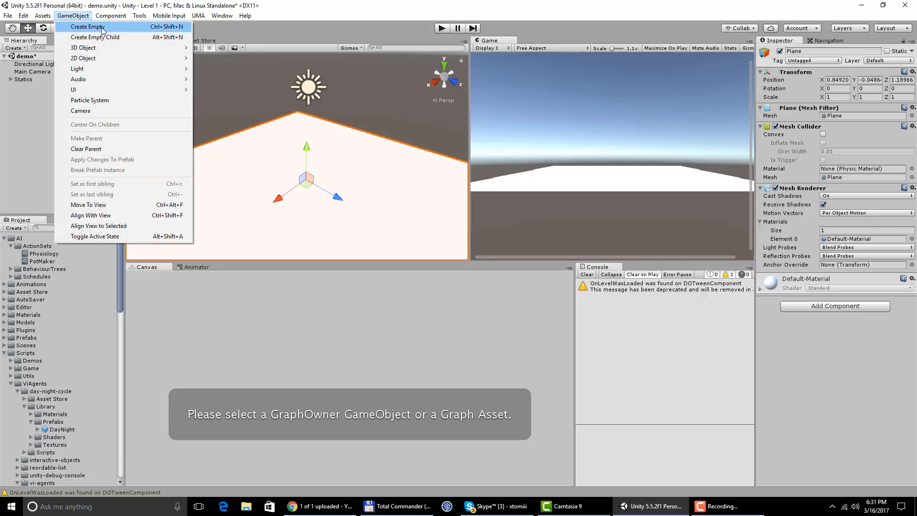
{"action": "left_click", "coordinate": [91, 28]}
{"action": "left_click", "coordinate": [29, 72]}
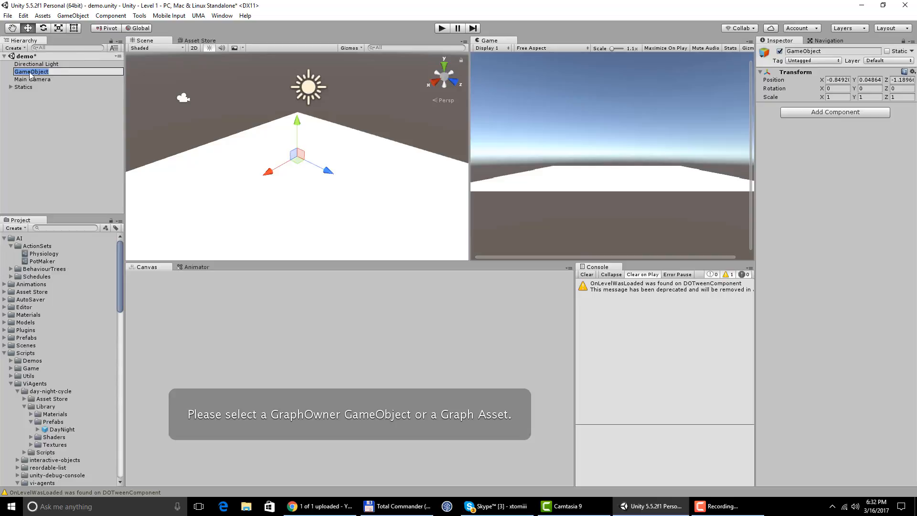
{"action": "type", "text": "@Settings"}
{"action": "key", "text": "Return"}
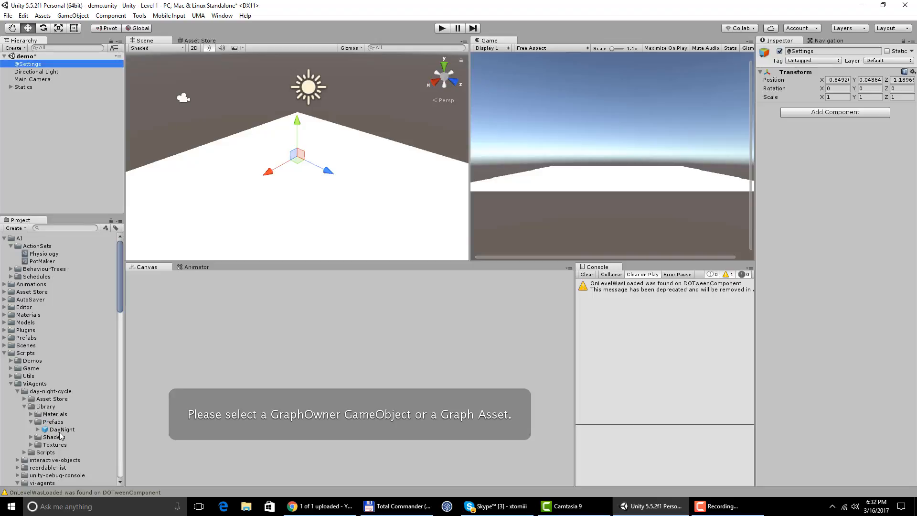
{"action": "left_click_drag", "start_coordinate": [61, 432], "coordinate": [42, 66]}
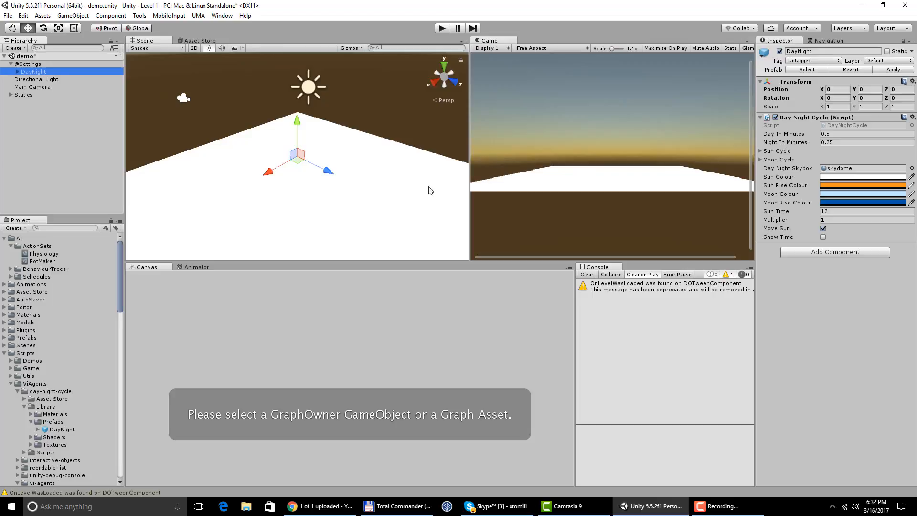
{"action": "left_click", "coordinate": [30, 81]}
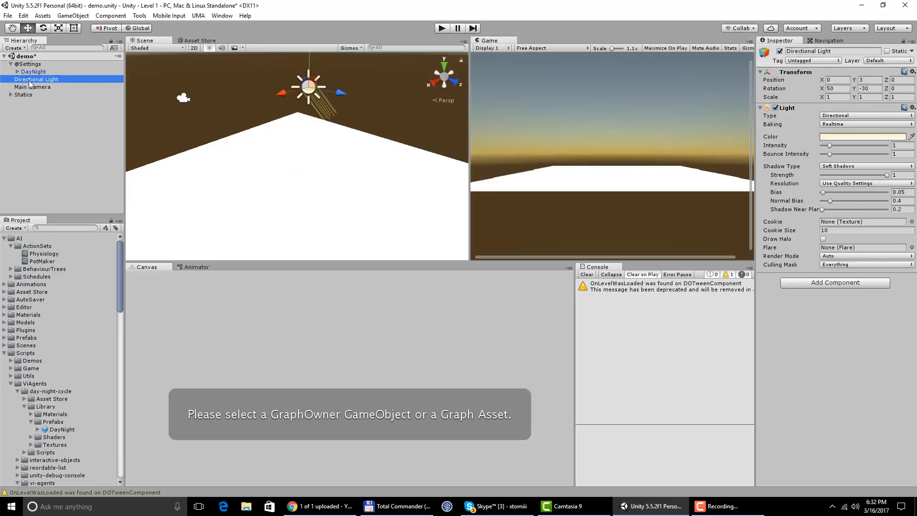
{"action": "right_click", "coordinate": [30, 84]}
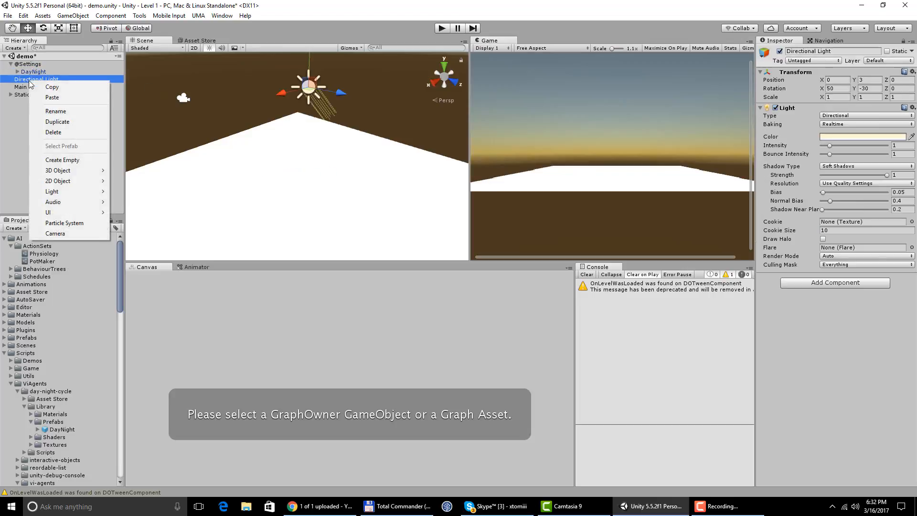
{"action": "left_click", "coordinate": [60, 133]}
- Add a test cube to the scene and raise it to a Y position of 0.53
{"action": "left_click", "coordinate": [72, 15]}
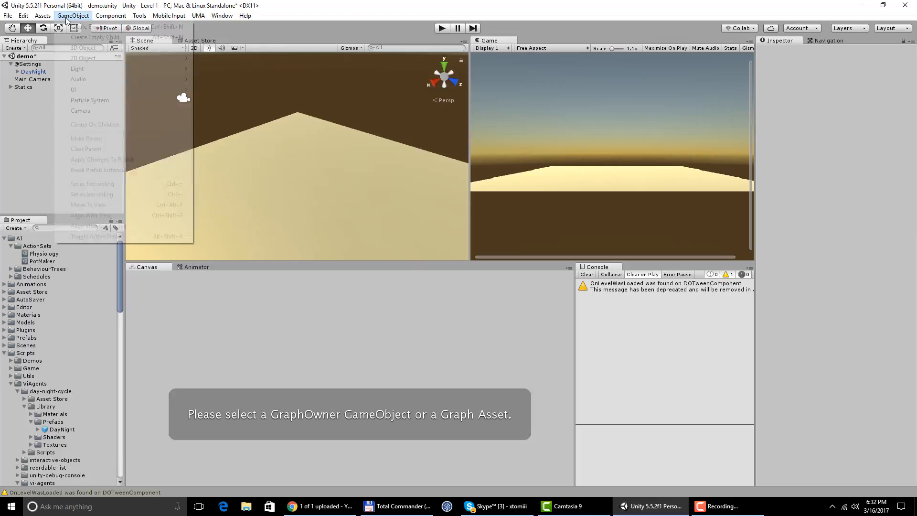
{"action": "mouse_move", "coordinate": [119, 49]}
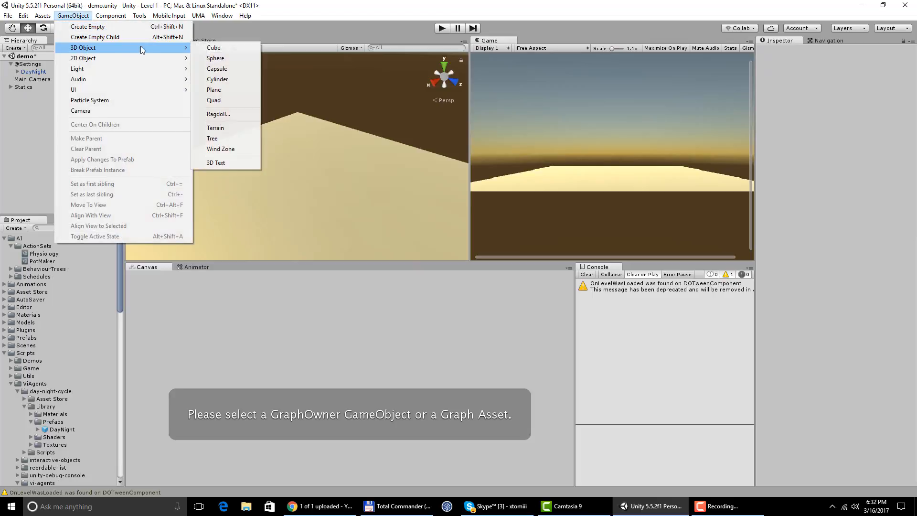
{"action": "left_click", "coordinate": [228, 50]}
{"action": "left_click_drag", "start_coordinate": [297, 123], "coordinate": [296, 116]}
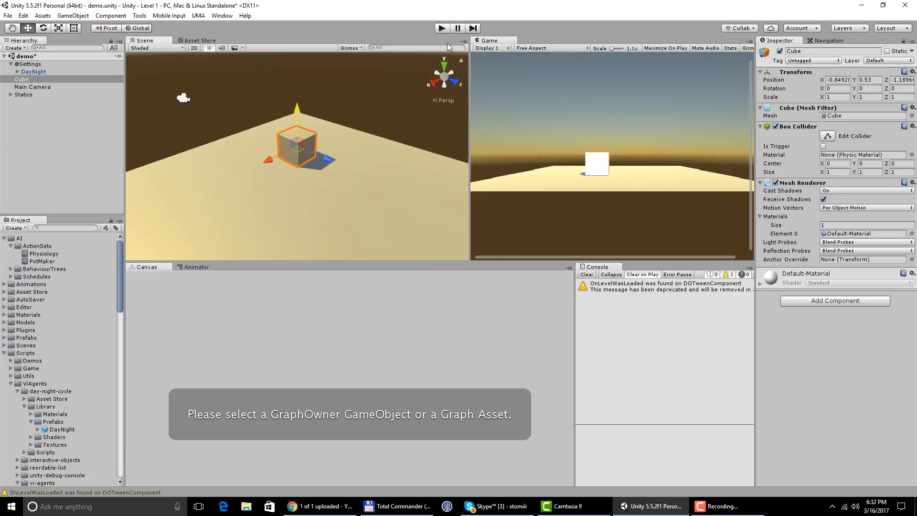
- Run the scene to examine how the day-night cycle lights the cube and plane, and stop it
{"action": "left_click", "coordinate": [442, 28]}
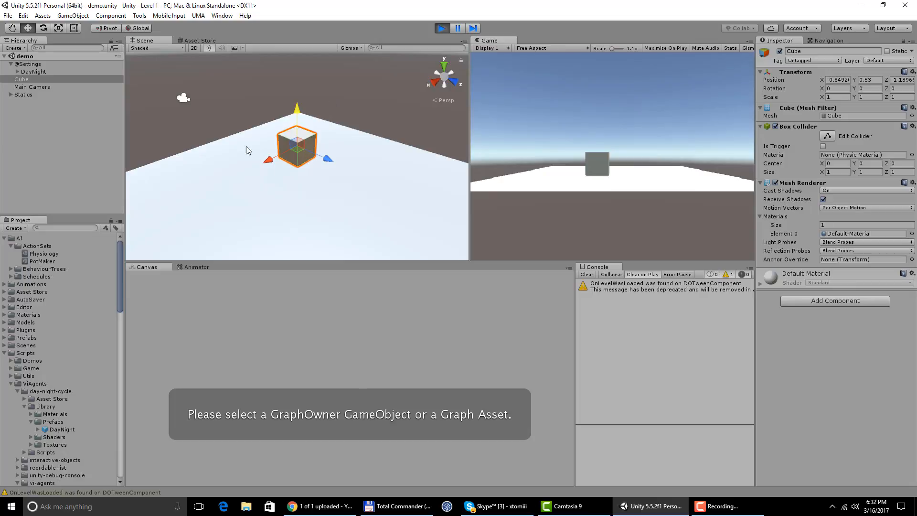
{"action": "scroll", "coordinate": [239, 143], "scroll_direction": "up", "scroll_amount": 5}
{"action": "right_click_drag", "start_coordinate": [242, 155], "coordinate": [305, 154]}
{"action": "middle_click_drag", "start_coordinate": [305, 154], "coordinate": [354, 135]}
{"action": "right_click_drag", "start_coordinate": [388, 145], "coordinate": [377, 79]}
{"action": "left_click", "coordinate": [441, 28]}
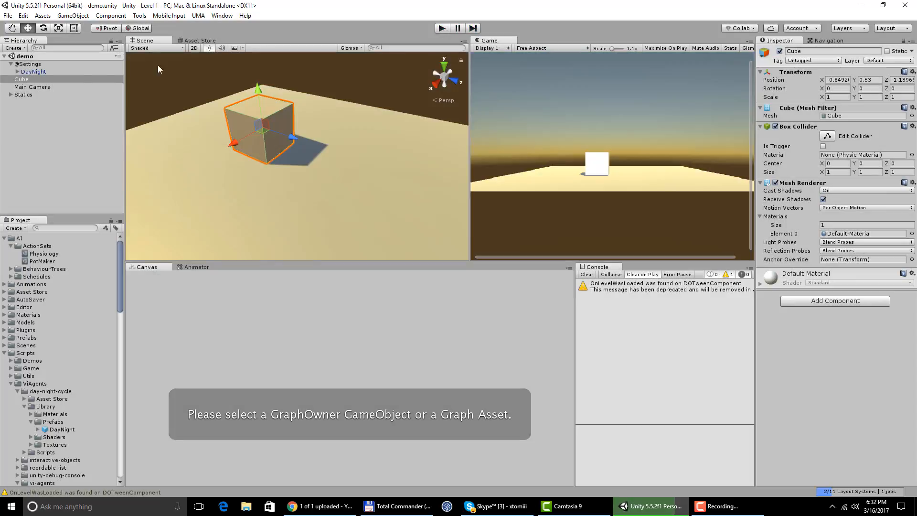
- Turn off Move Sun in the Day Night Cycle script of the DayNight object
{"action": "left_click", "coordinate": [42, 71]}
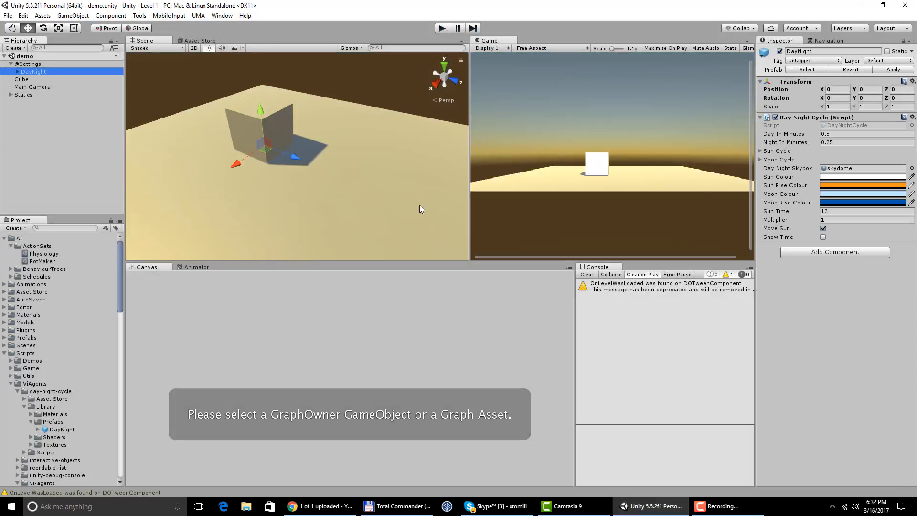
{"action": "left_click", "coordinate": [832, 135]}
{"action": "left_click", "coordinate": [848, 143]}
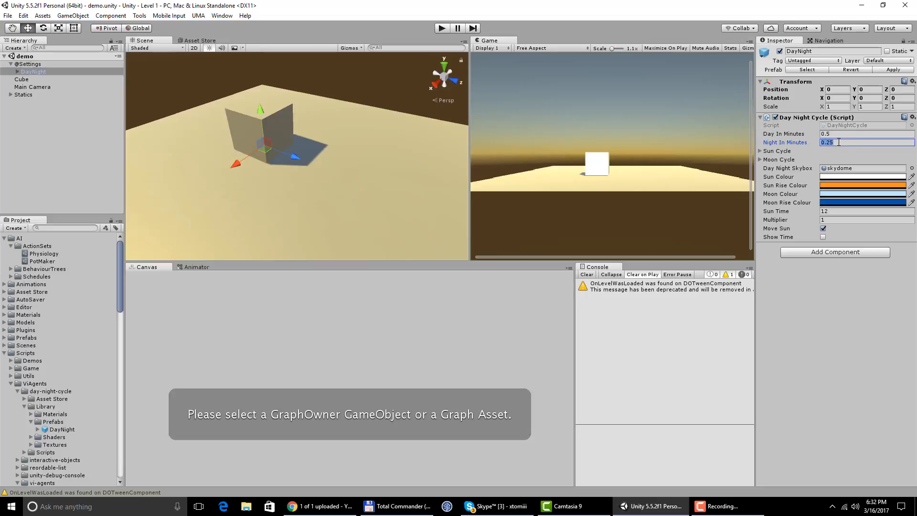
{"action": "left_click", "coordinate": [840, 142]}
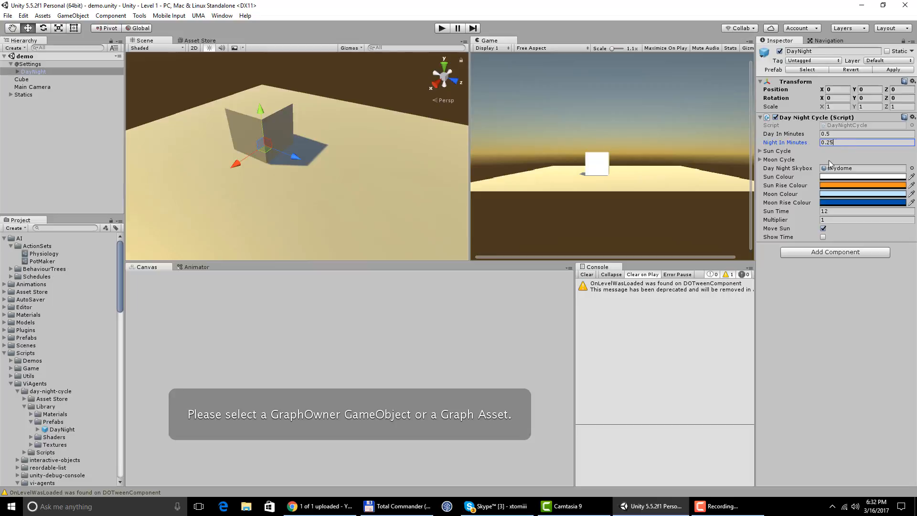
{"action": "scroll", "coordinate": [308, 177], "scroll_direction": "down", "scroll_amount": 1}
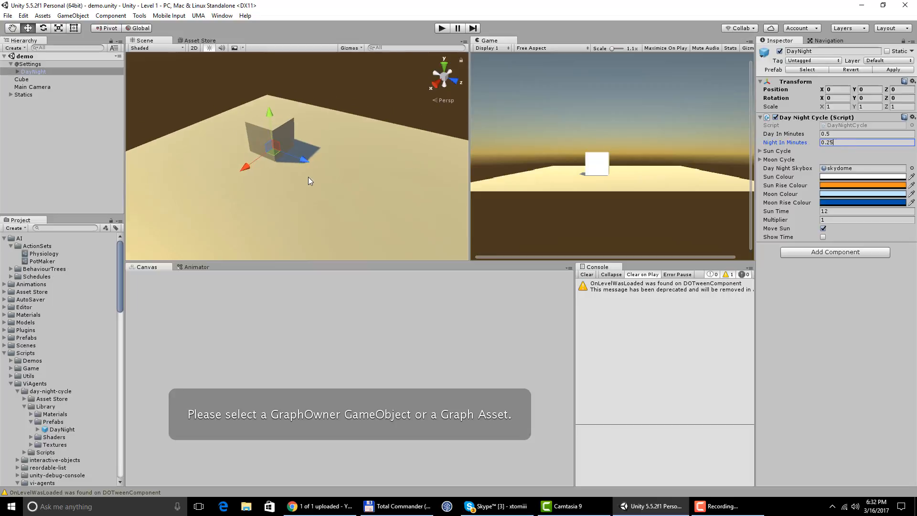
{"action": "scroll", "coordinate": [309, 181], "scroll_direction": "down", "scroll_amount": 1}
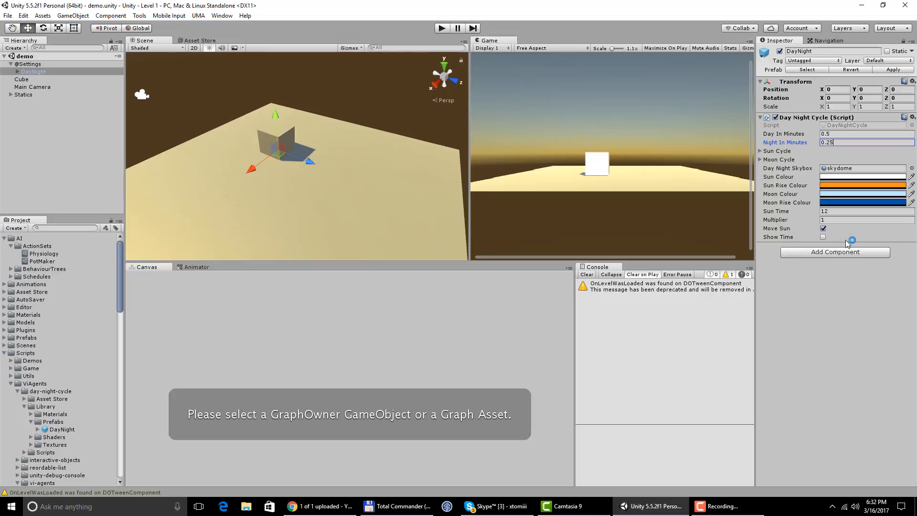
{"action": "left_click", "coordinate": [823, 229]}
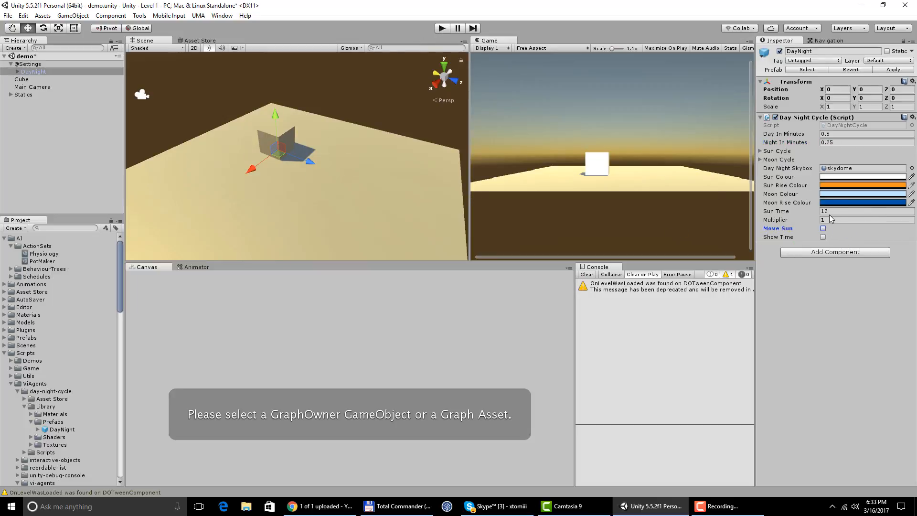
- Play the scene with Move Sun disabled, dismiss the recovery media notification, inspect the cube's lighting, and end play mode
{"action": "left_click", "coordinate": [441, 28]}
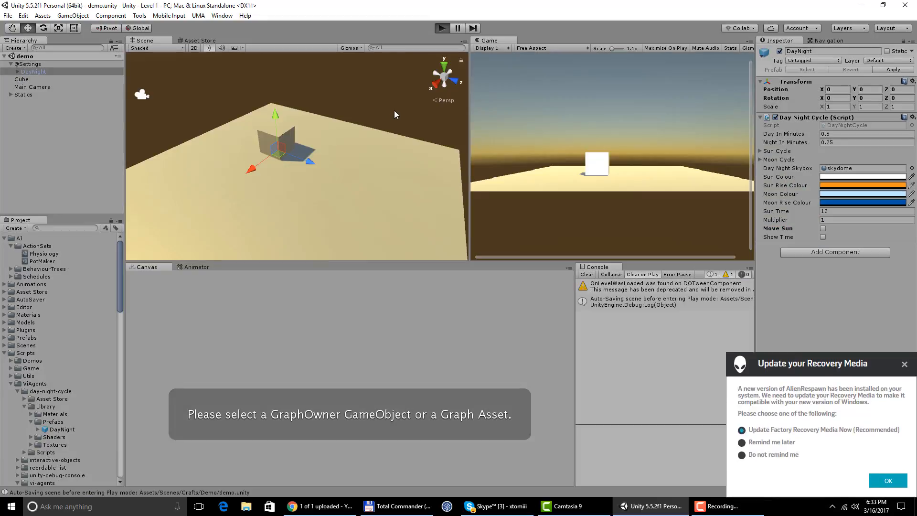
{"action": "left_click", "coordinate": [904, 363]}
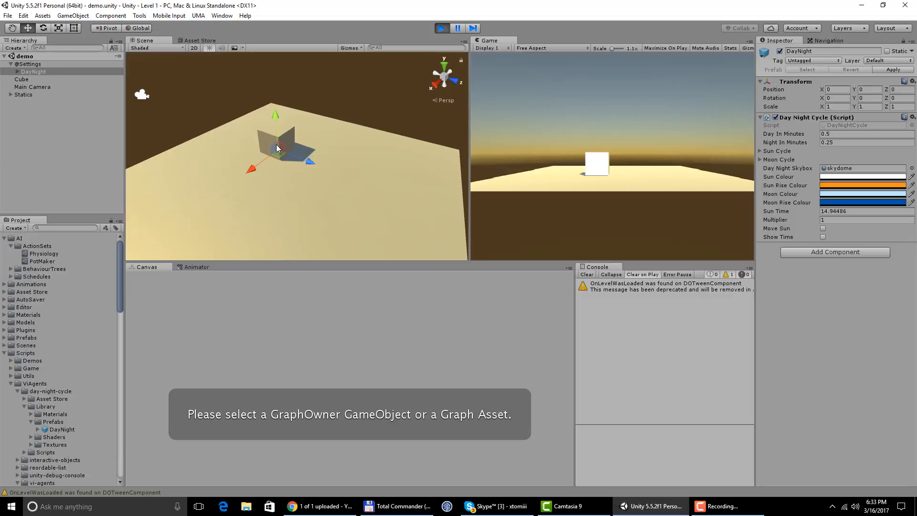
{"action": "scroll", "coordinate": [273, 145], "scroll_direction": "down", "scroll_amount": 2}
{"action": "scroll", "coordinate": [273, 145], "scroll_direction": "up", "scroll_amount": 3}
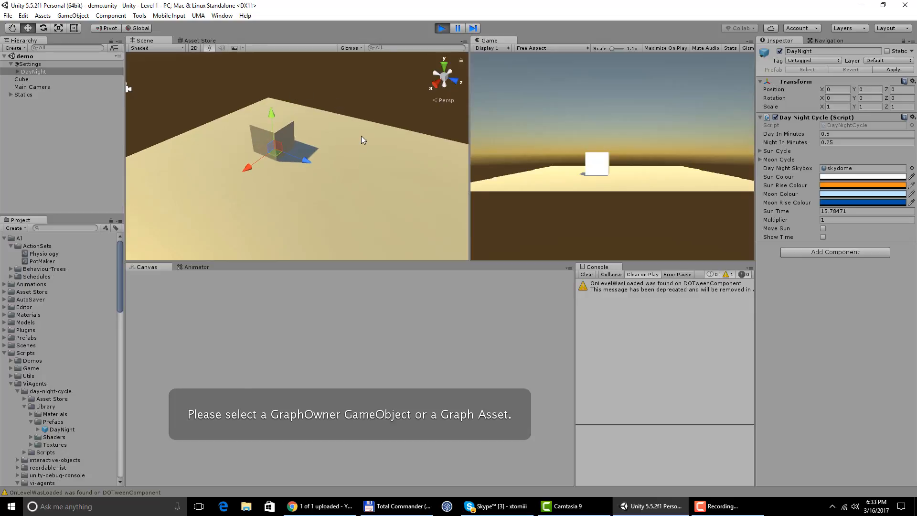
{"action": "middle_click_drag", "start_coordinate": [365, 147], "coordinate": [398, 157]}
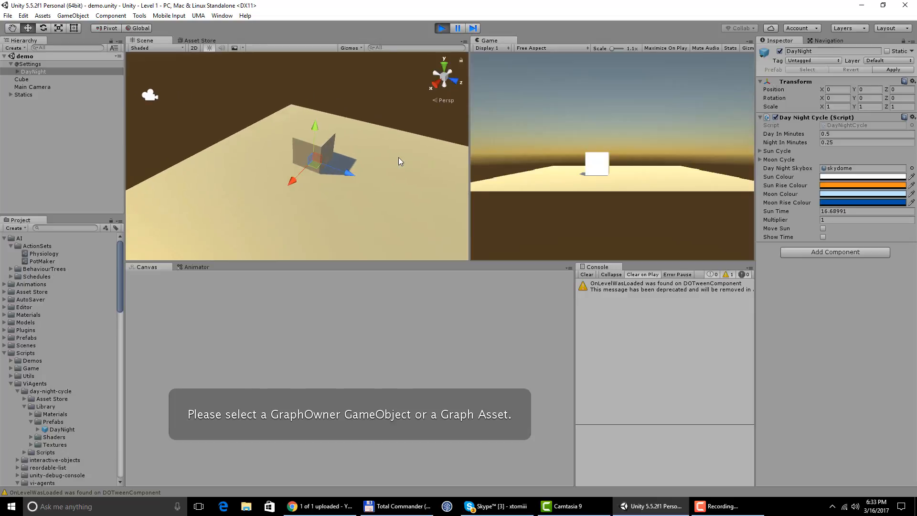
{"action": "left_click", "coordinate": [441, 28]}
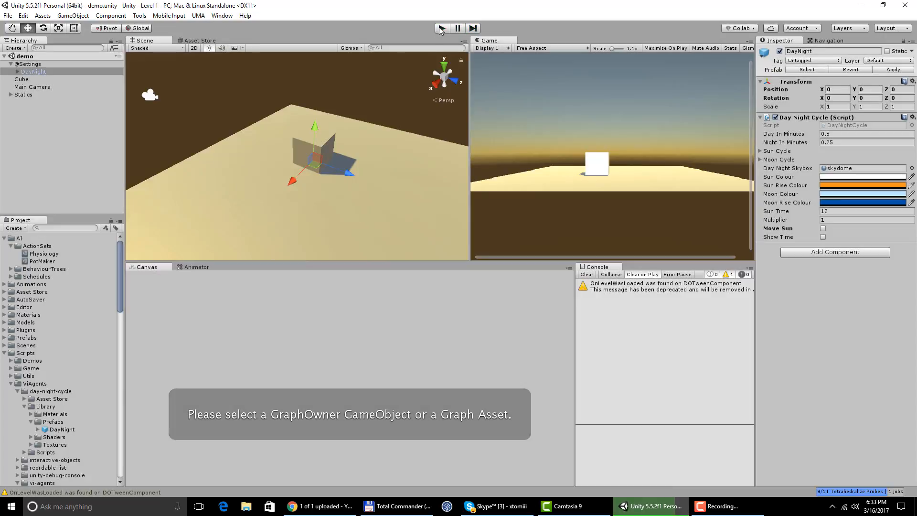
- Delete the test cube from the scene
{"action": "left_click", "coordinate": [330, 144]}
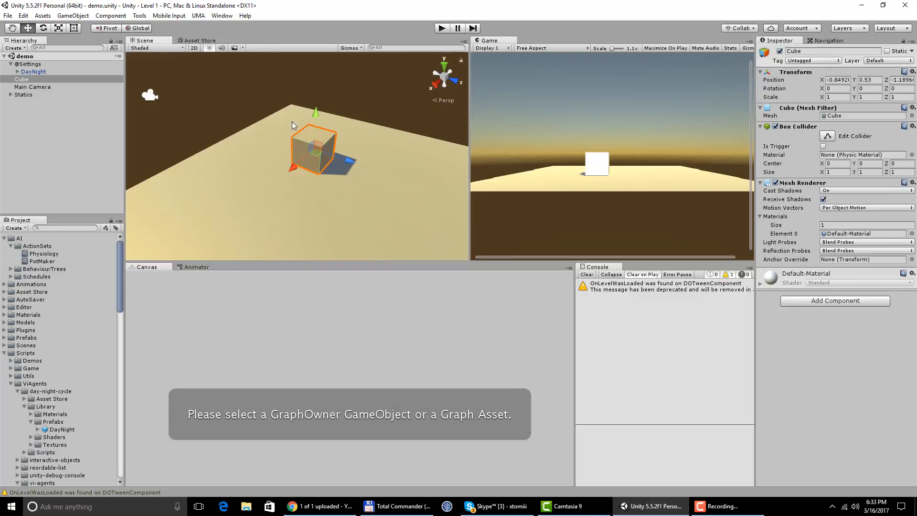
{"action": "right_click", "coordinate": [56, 79]}
{"action": "left_click", "coordinate": [80, 130]}
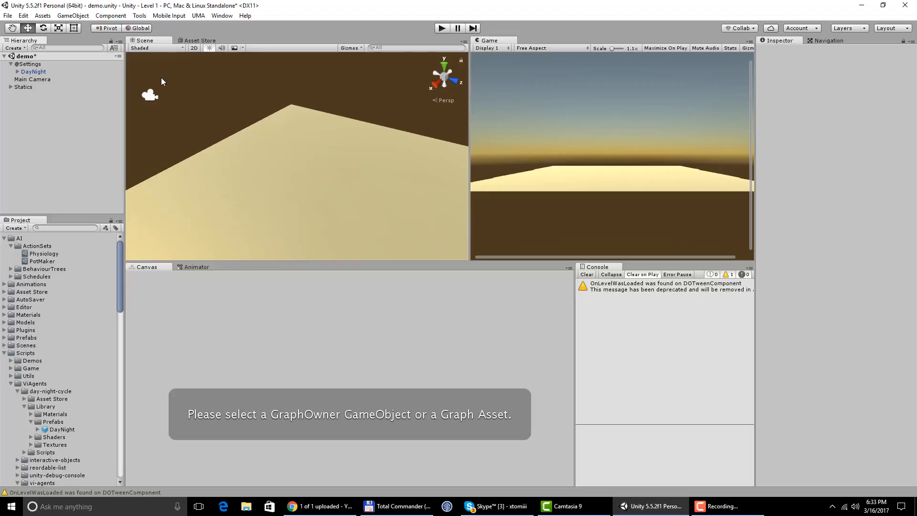
- Create an empty game object at the scene root and name it SpawnAgent
{"action": "left_click", "coordinate": [65, 15]}
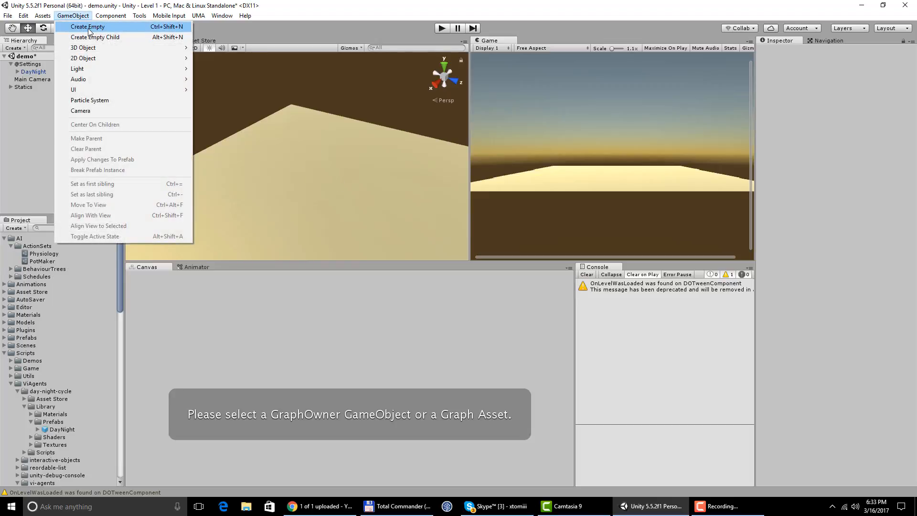
{"action": "left_click", "coordinate": [88, 27]}
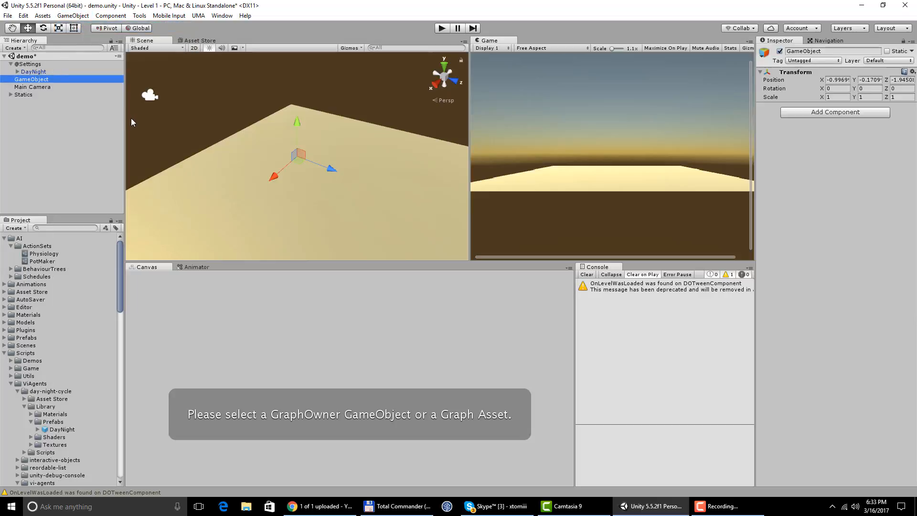
{"action": "left_click", "coordinate": [29, 77]}
{"action": "type", "text": "S"}
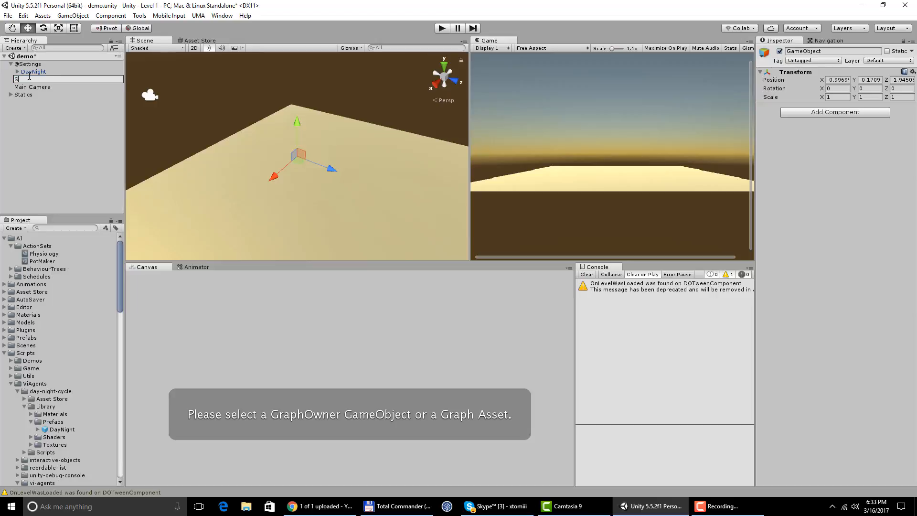
{"action": "type", "text": "pawnAgent"}
{"action": "key", "text": "Return"}
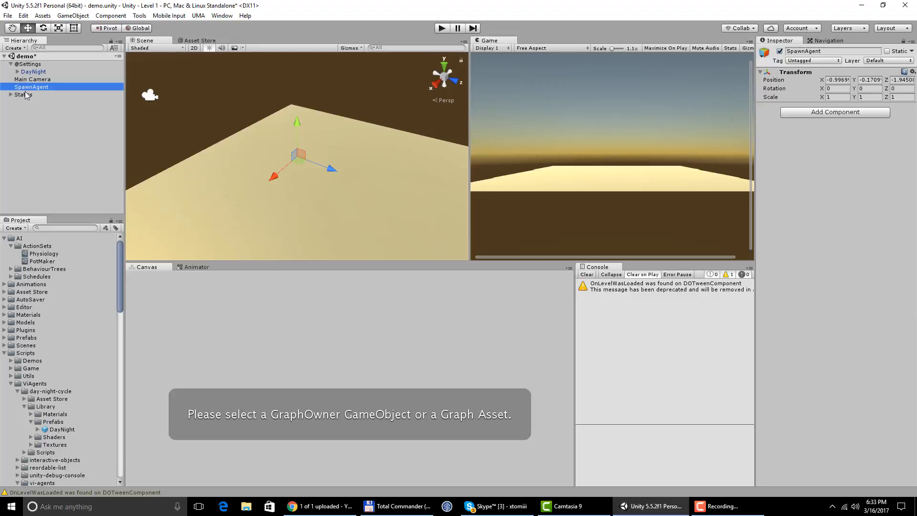
- Add a Gizmo component to SpawnAgent and move the object to about X -1.84, Y 0.07, Z -2.38 on the ground plane
{"action": "left_click", "coordinate": [805, 113]}
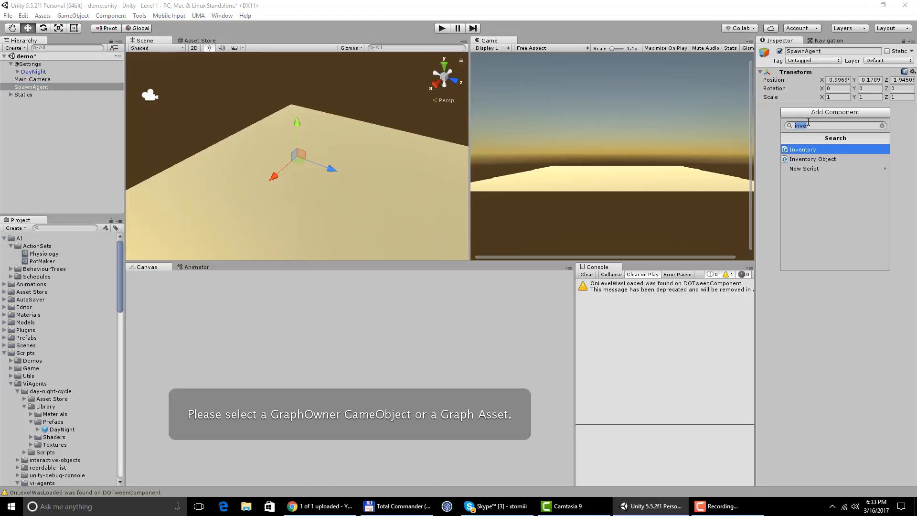
{"action": "type", "text": "gizmo"}
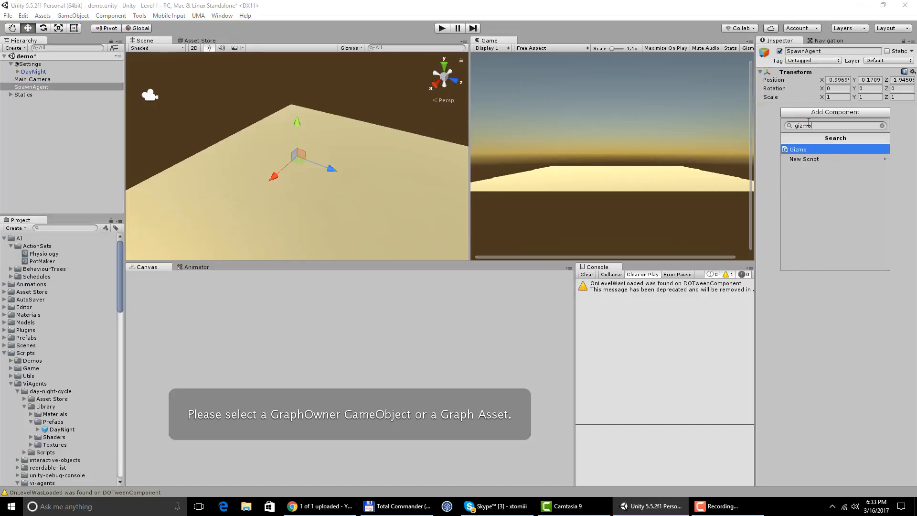
{"action": "key", "text": "Return"}
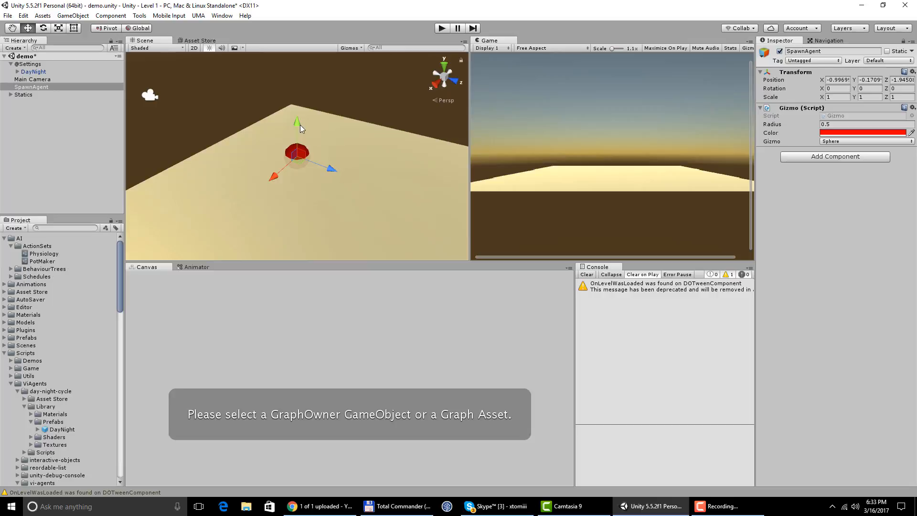
{"action": "mouse_move", "coordinate": [299, 124]}
{"action": "left_mouse_down"}
{"action": "mouse_move", "coordinate": [299, 112]}
{"action": "mouse_move", "coordinate": [296, 119]}
{"action": "left_mouse_up"}
{"action": "left_click_drag", "start_coordinate": [298, 155], "coordinate": [300, 143]}
- Add the Spawn script component to the SpawnAgent object
{"action": "left_click", "coordinate": [811, 160]}
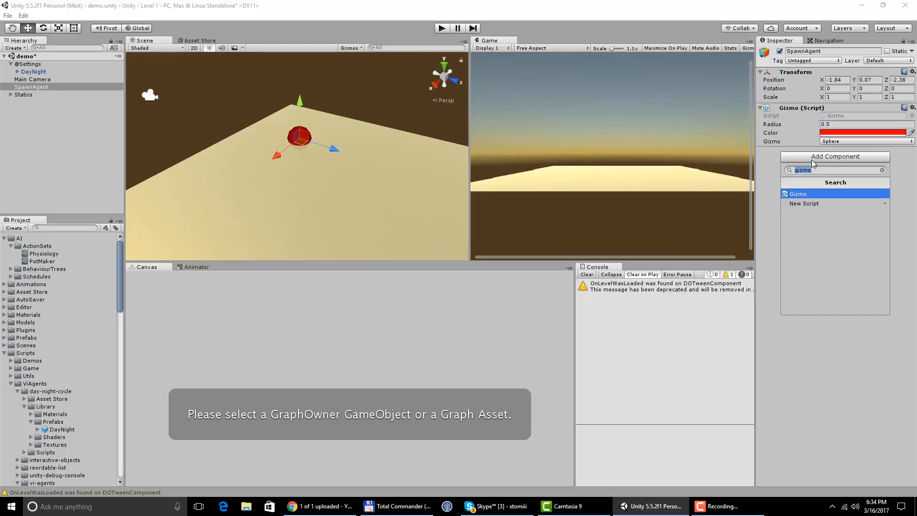
{"action": "type", "text": "spa"}
{"action": "key", "text": "Down"}
{"action": "key", "text": "Down"}
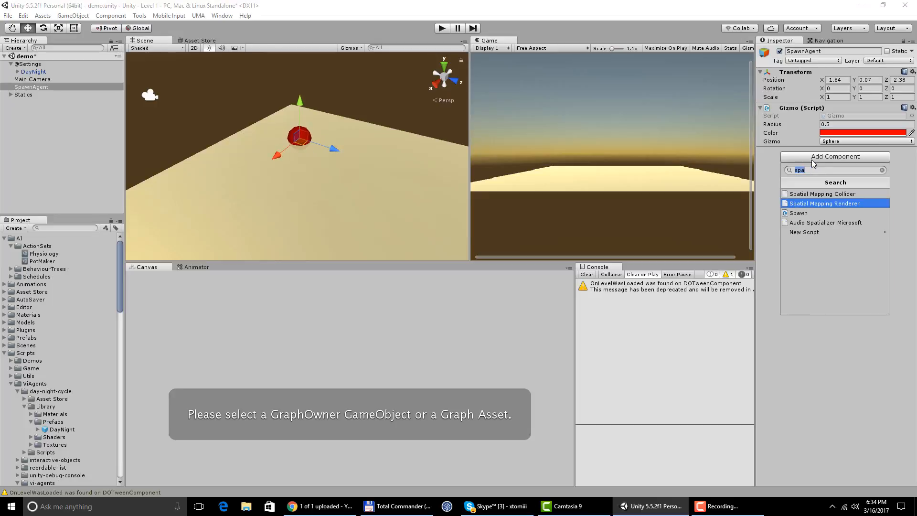
{"action": "key", "text": "Return"}
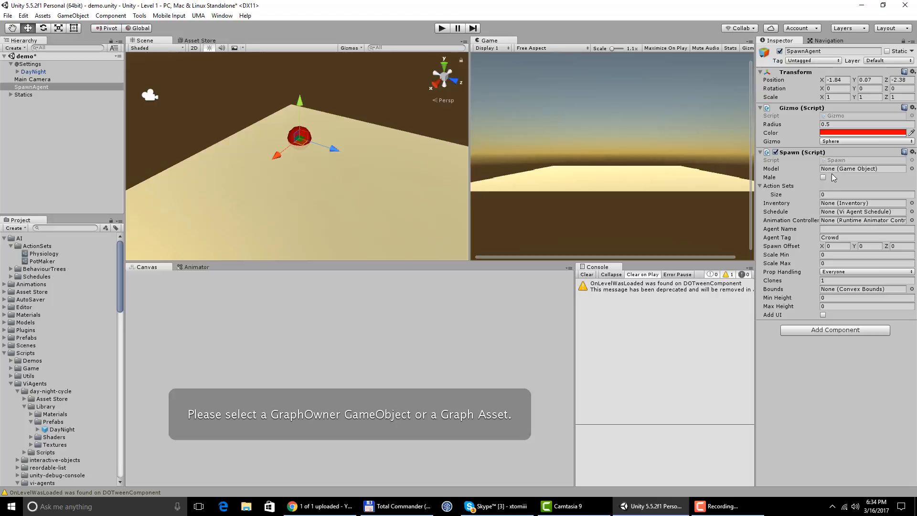
- Set the Spawn script's Model to the Male_5 asset
{"action": "left_click", "coordinate": [911, 169]}
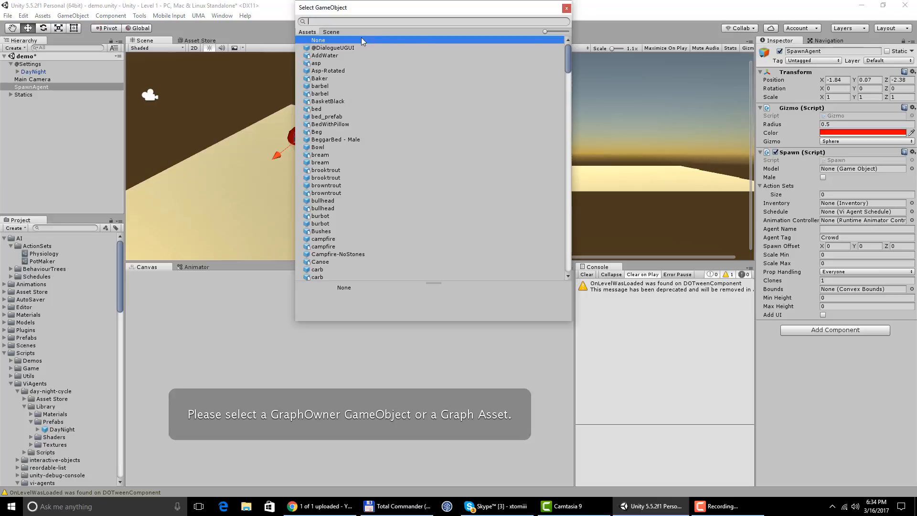
{"action": "type", "text": "mal"}
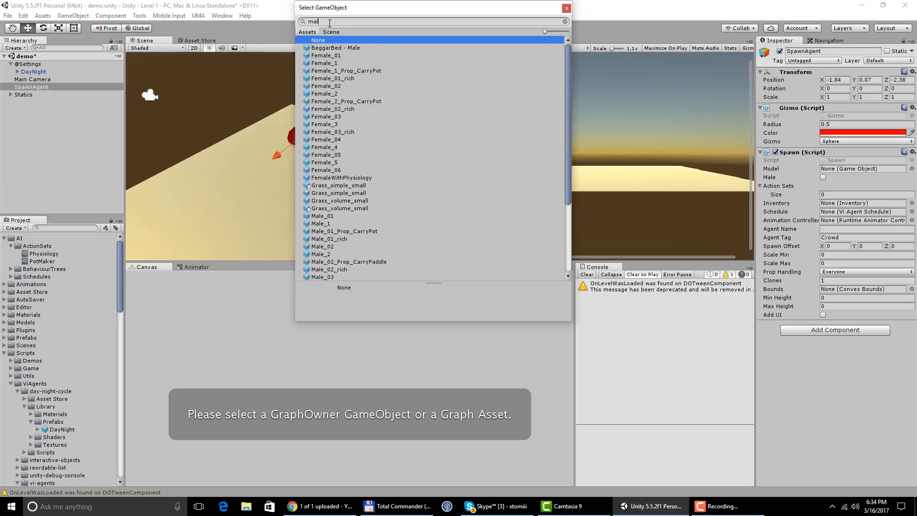
{"action": "scroll", "coordinate": [337, 188], "scroll_direction": "down", "scroll_amount": 5}
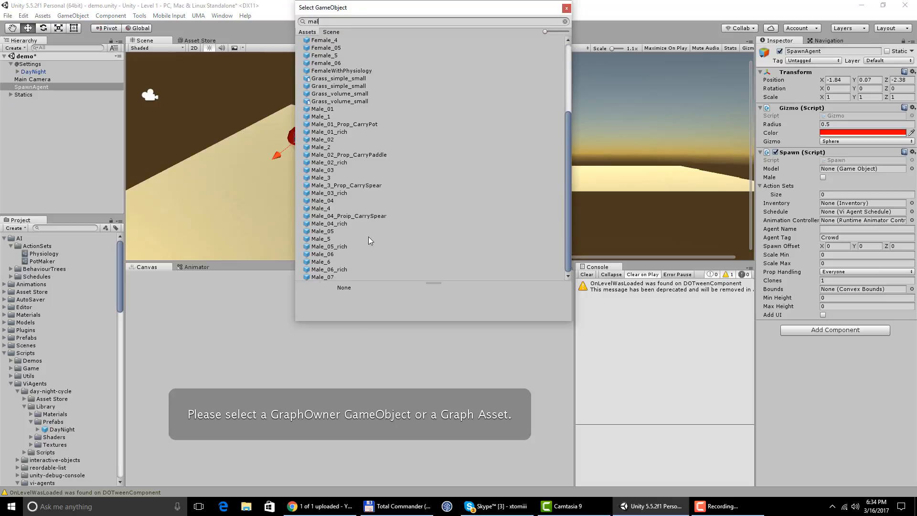
{"action": "double_click", "coordinate": [324, 238]}
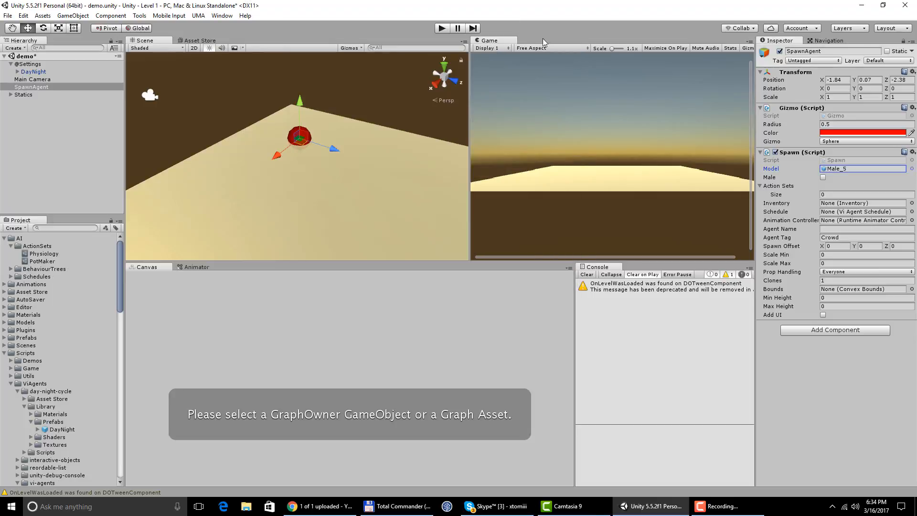
- Play the scene, examine the Spawn.cs line behind the NullReferenceException in Visual Studio, and return to Unity
{"action": "left_click", "coordinate": [440, 28]}
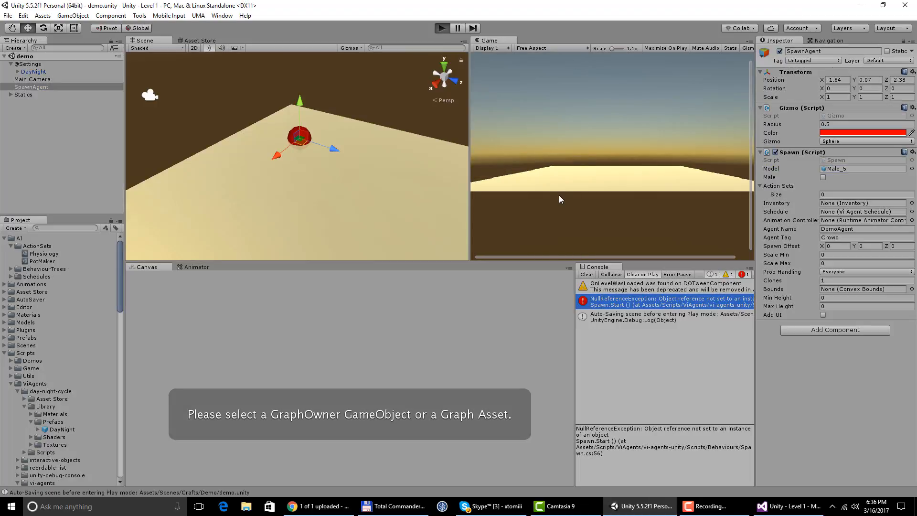
{"action": "double_click", "coordinate": [628, 300]}
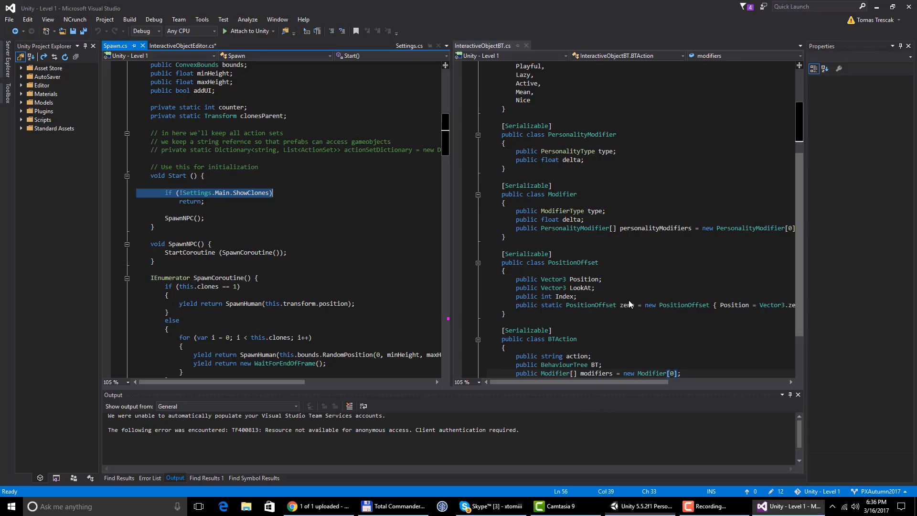
{"action": "double_click", "coordinate": [191, 193]}
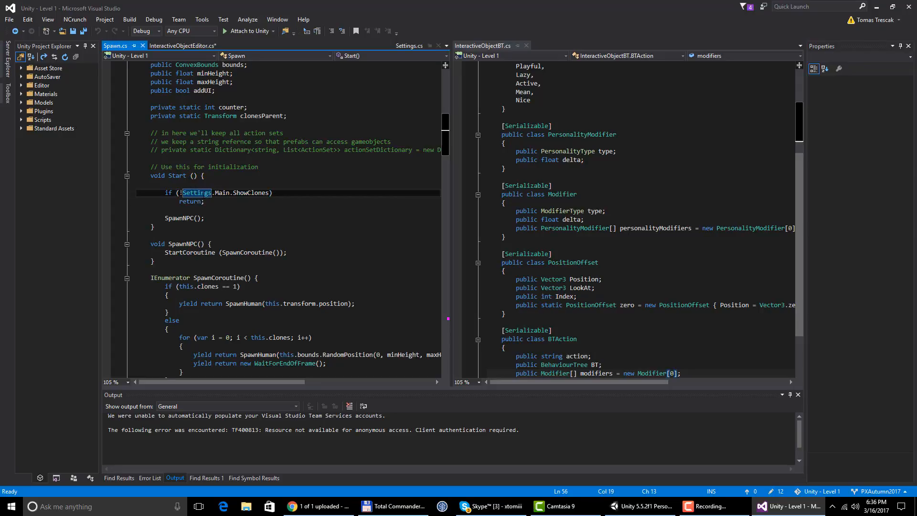
{"action": "double_click", "coordinate": [222, 193]}
{"action": "left_click", "coordinate": [642, 505]}
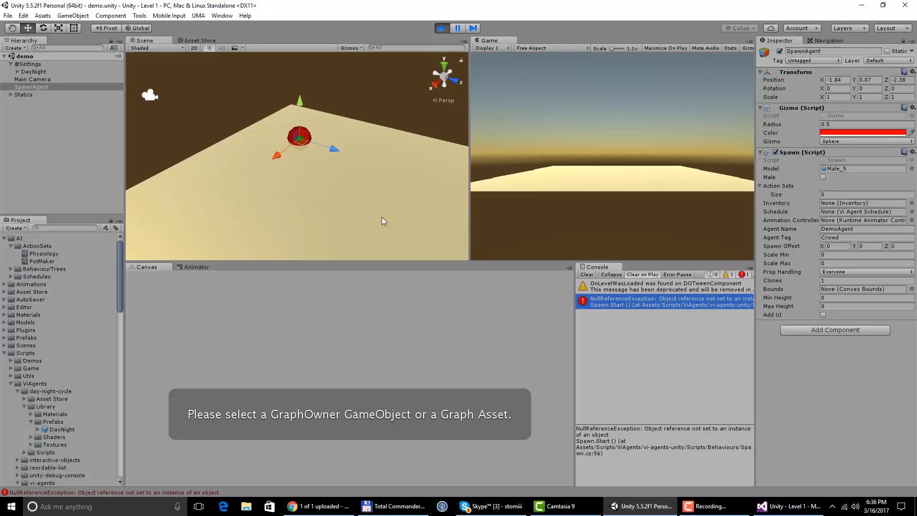
{"action": "left_click", "coordinate": [38, 66]}
{"action": "left_click", "coordinate": [832, 112]}
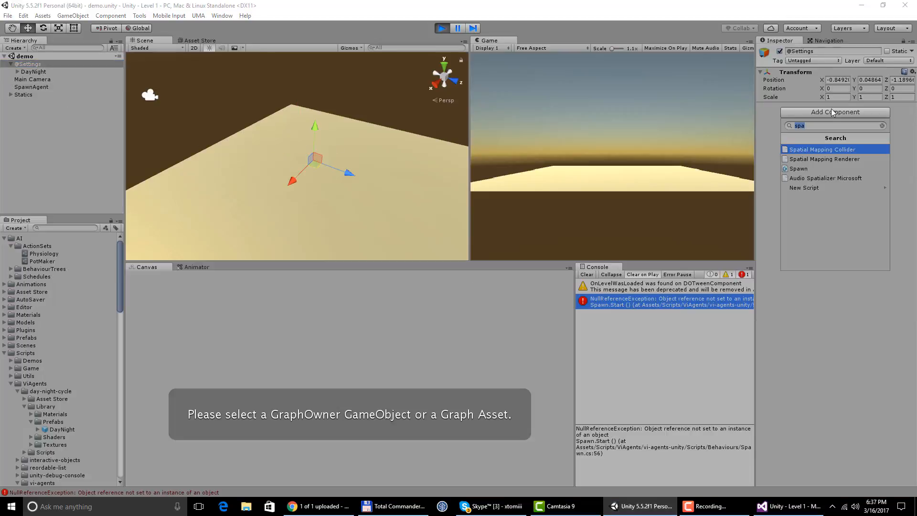
{"action": "type", "text": "set"}
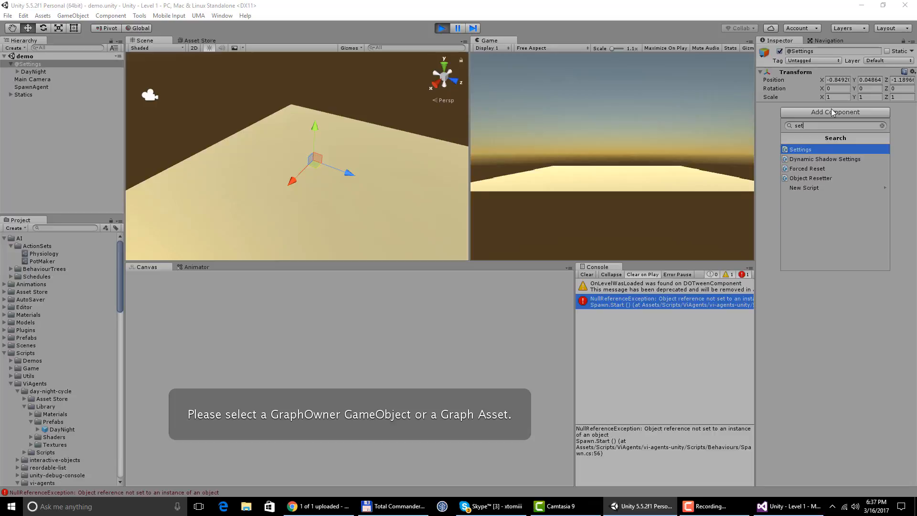
{"action": "left_click", "coordinate": [812, 149]}
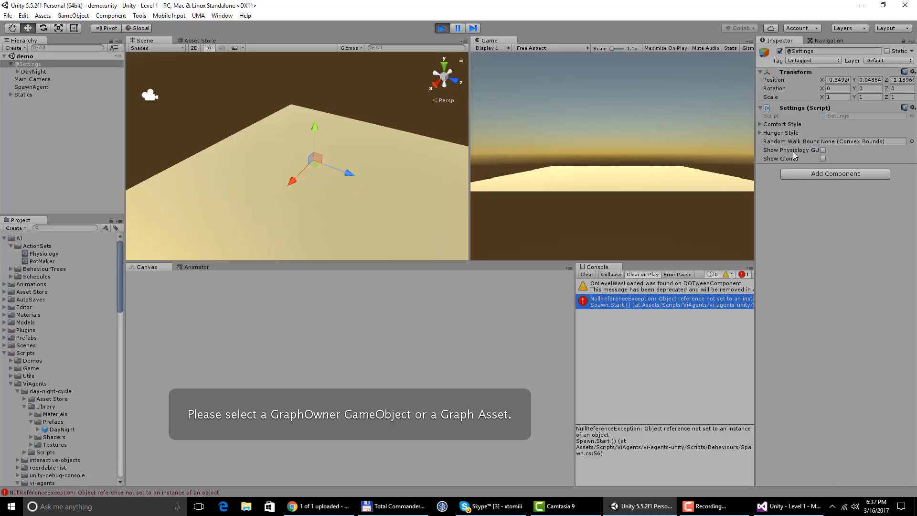
{"action": "left_click", "coordinate": [823, 159]}
{"action": "left_click", "coordinate": [823, 158]}
{"action": "left_click", "coordinate": [441, 29]}
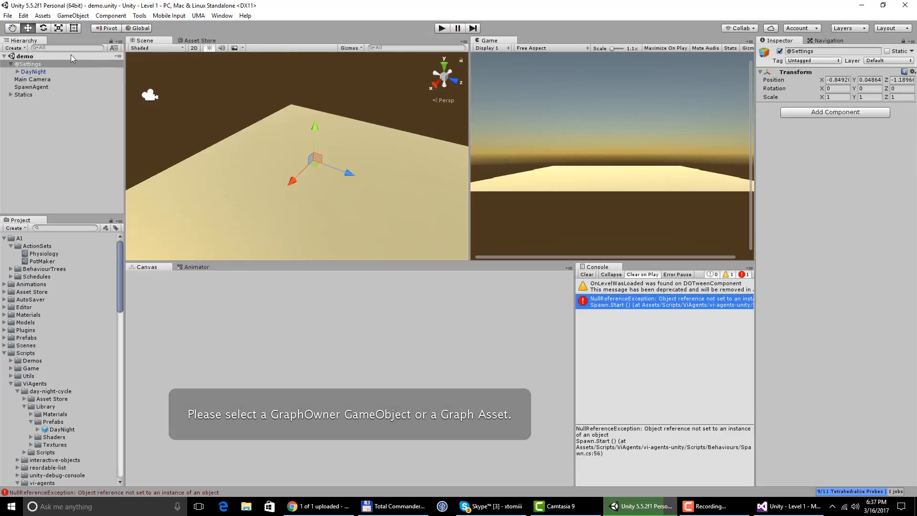
{"action": "left_click", "coordinate": [786, 114]}
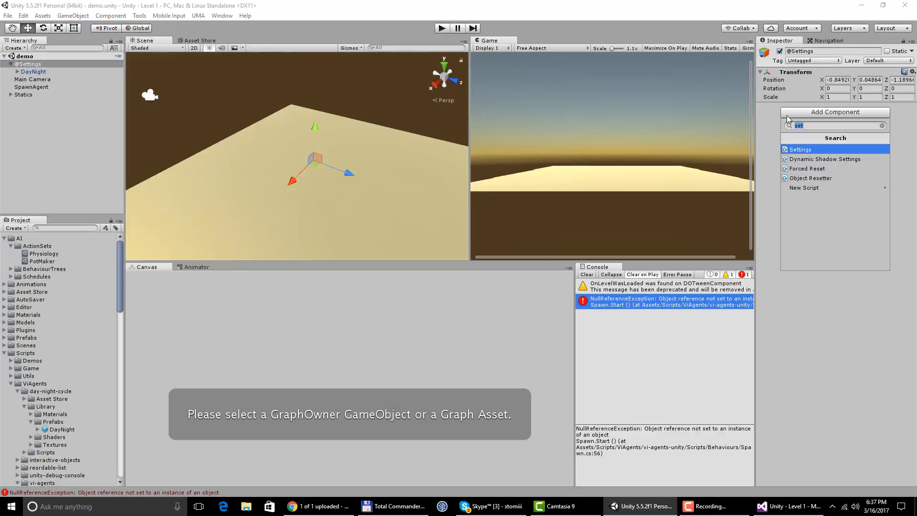
{"action": "left_click", "coordinate": [805, 149]}
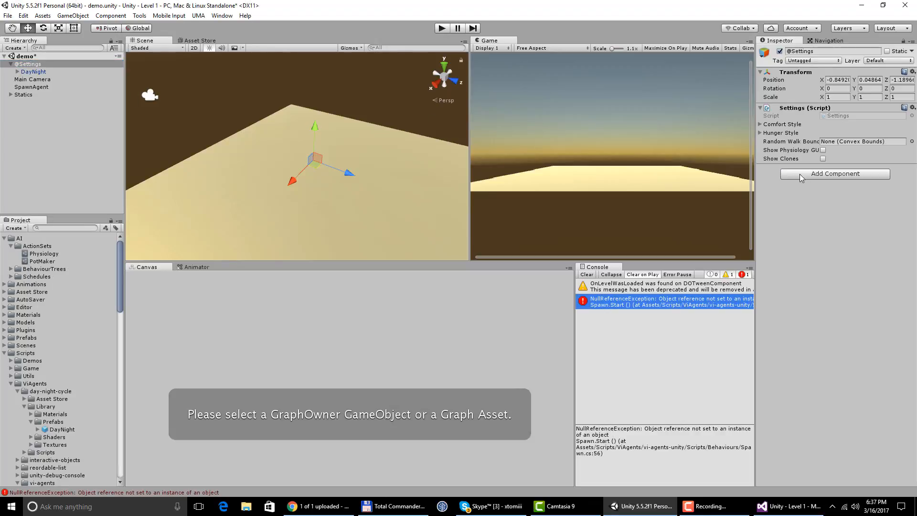
{"action": "left_click", "coordinate": [823, 158]}
- Play the scene, examine the Spawn.cs line behind the new NullReferenceException in Visual Studio, and end play mode in Unity
{"action": "left_click", "coordinate": [443, 29]}
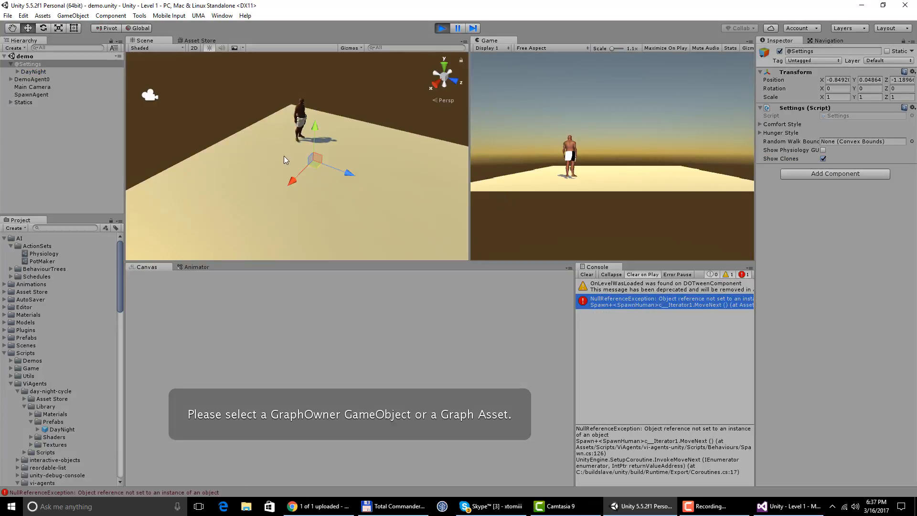
{"action": "double_click", "coordinate": [637, 305]}
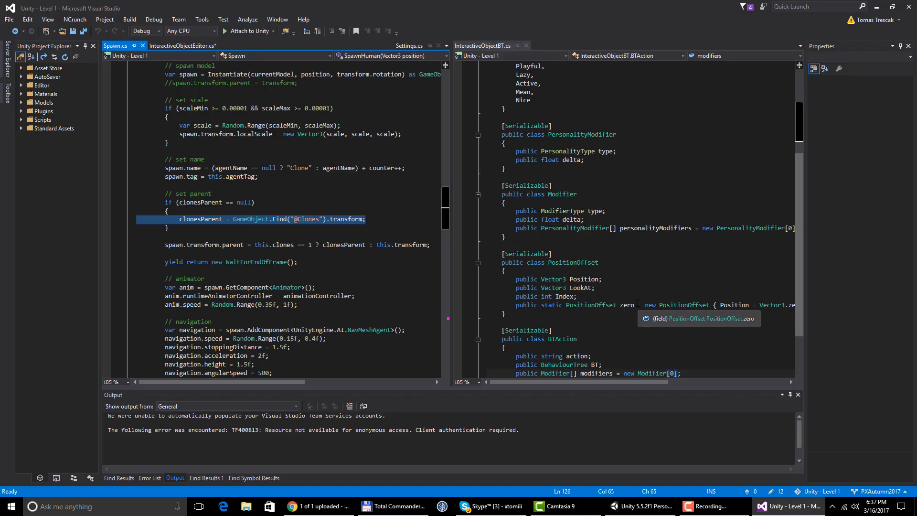
{"action": "left_click", "coordinate": [640, 506]}
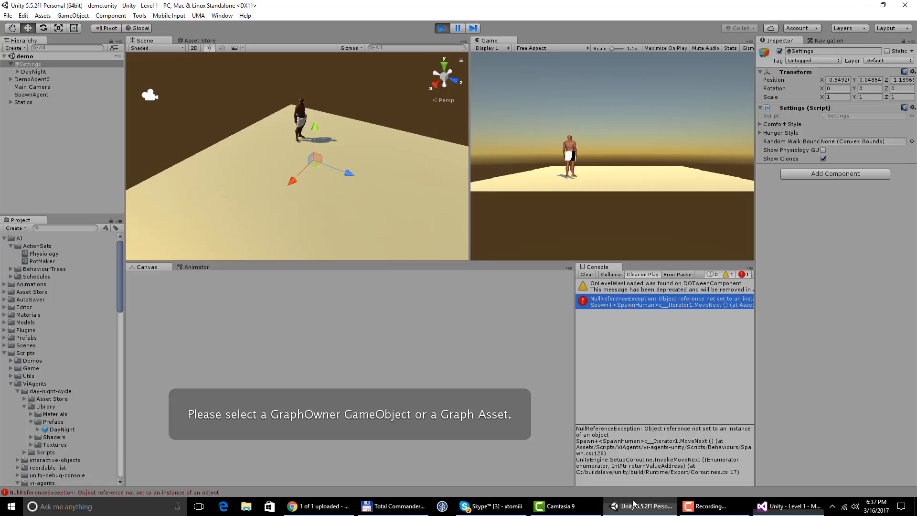
{"action": "left_click", "coordinate": [441, 29]}
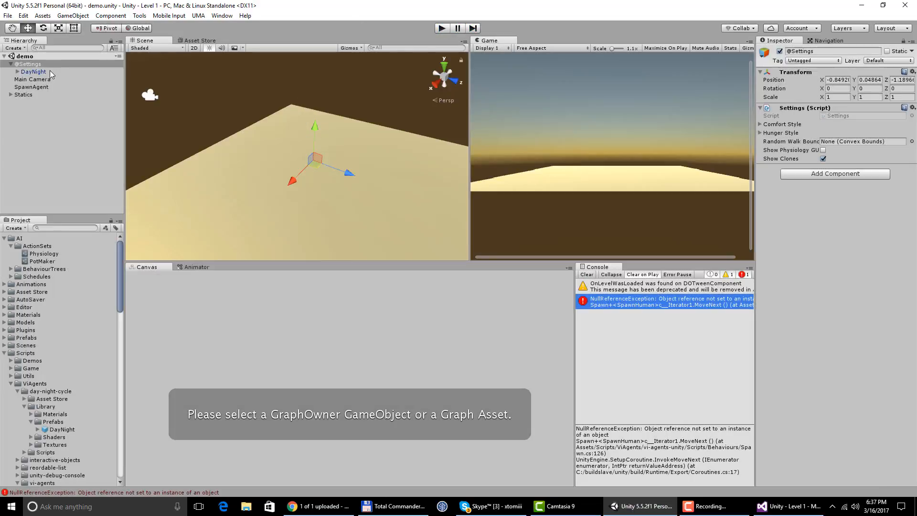
{"action": "left_click", "coordinate": [39, 112]}
{"action": "left_click", "coordinate": [73, 16]}
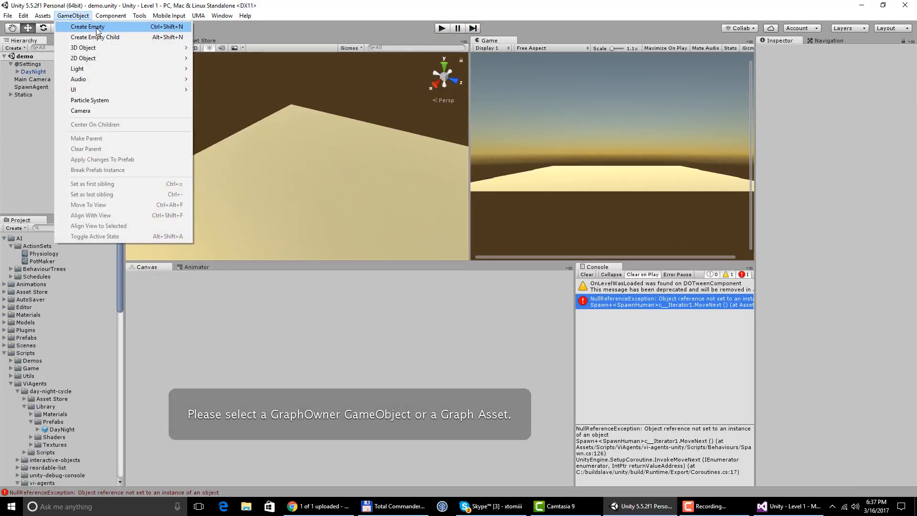
{"action": "left_click", "coordinate": [95, 27]}
{"action": "left_click", "coordinate": [830, 50]}
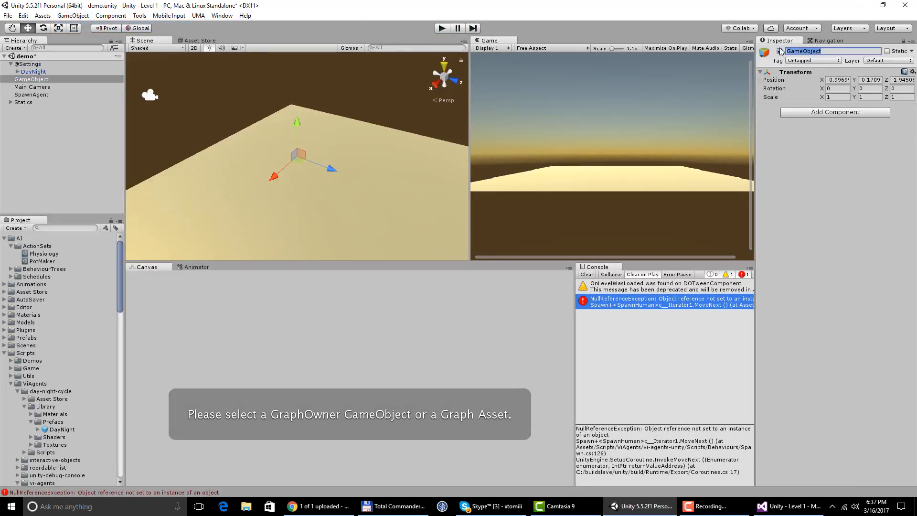
{"action": "key", "text": "Home"}
{"action": "type", "text": "@Clones"}
{"action": "key", "text": "Return"}
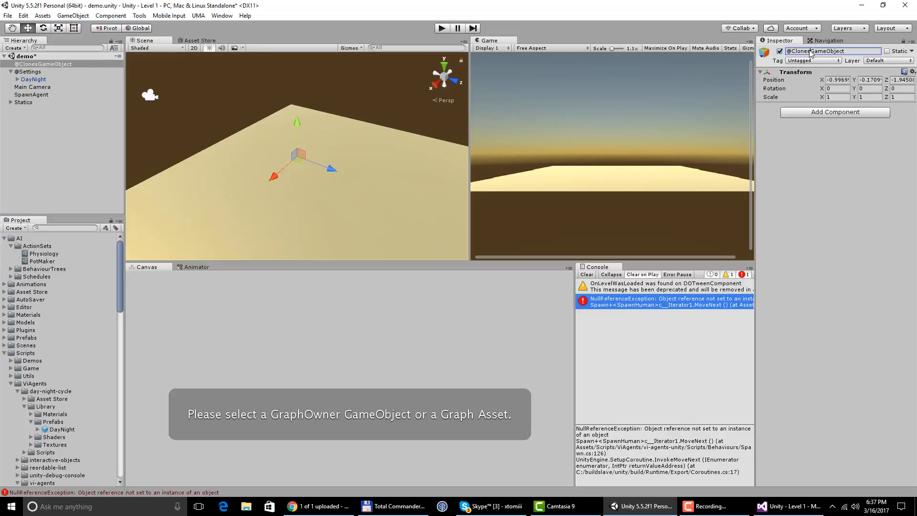
{"action": "left_click_drag", "start_coordinate": [811, 51], "coordinate": [878, 51]}
{"action": "key", "text": "Delete"}
{"action": "key", "text": "Return"}
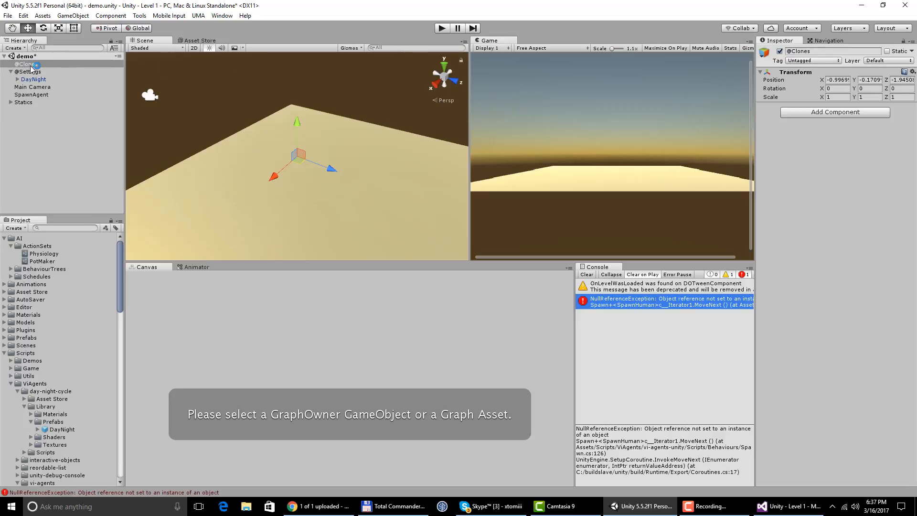
{"action": "left_click", "coordinate": [443, 30]}
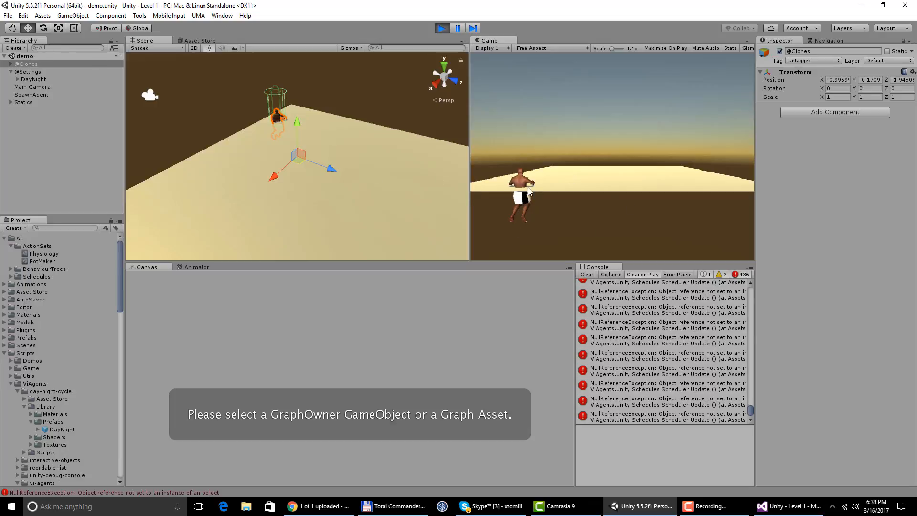
{"action": "left_click", "coordinate": [441, 28]}
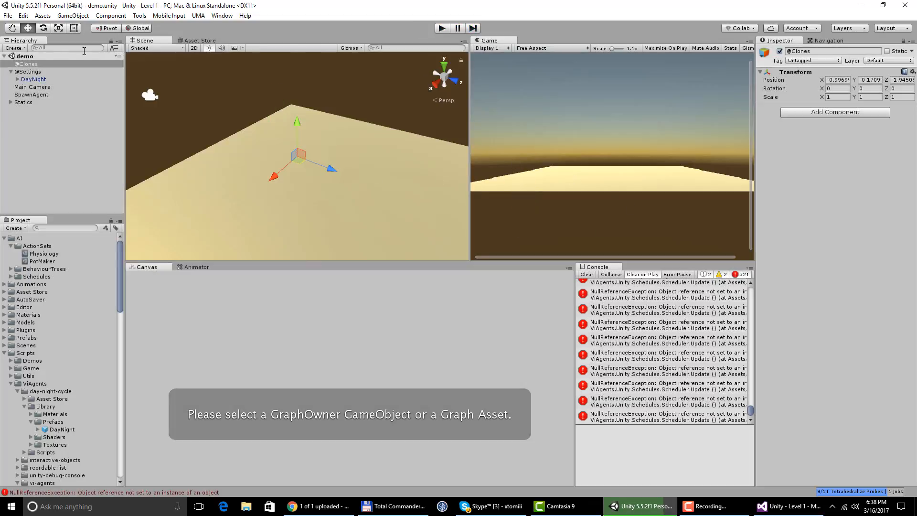
{"action": "left_click", "coordinate": [32, 65]}
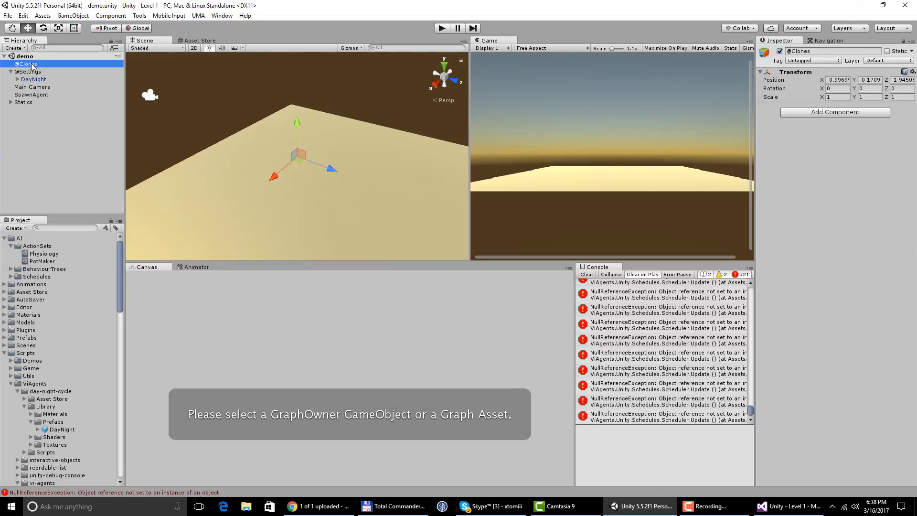
{"action": "left_click", "coordinate": [912, 71]}
{"action": "left_click", "coordinate": [854, 82]}
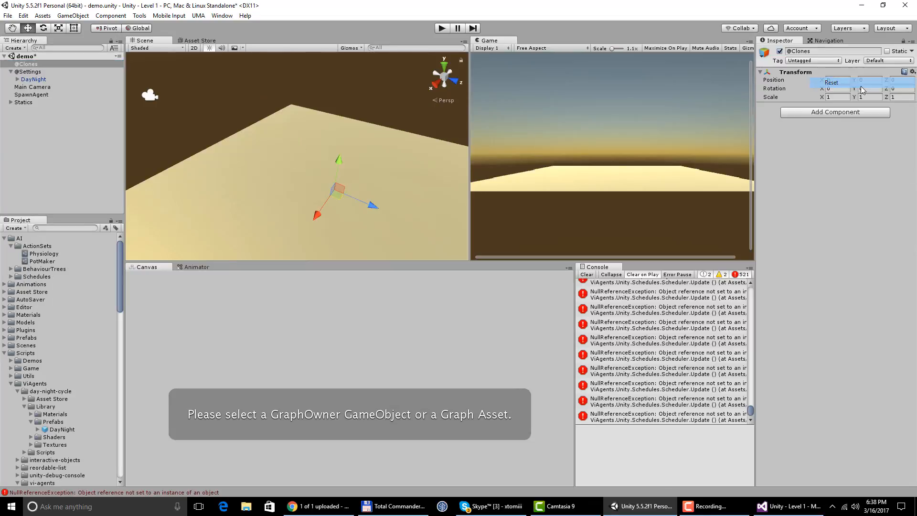
{"action": "left_click", "coordinate": [441, 28]}
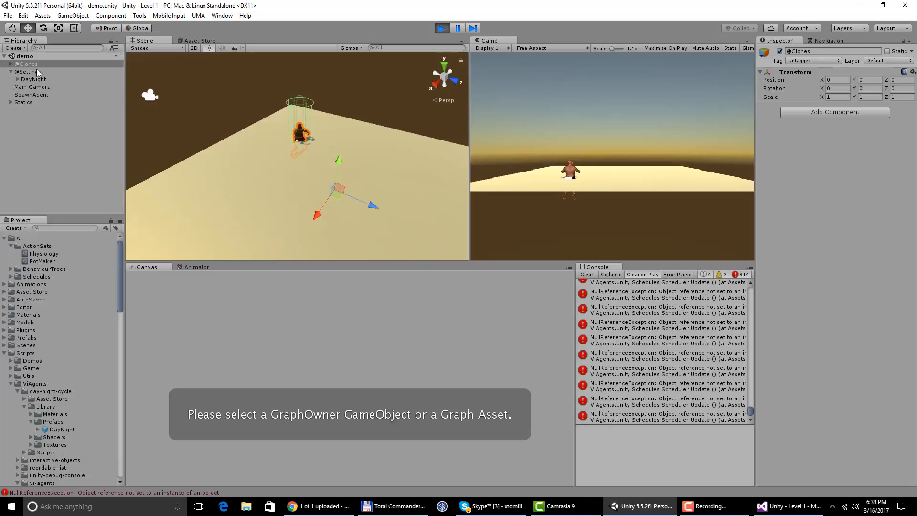
{"action": "left_click", "coordinate": [12, 64]}
{"action": "left_click", "coordinate": [12, 64]}
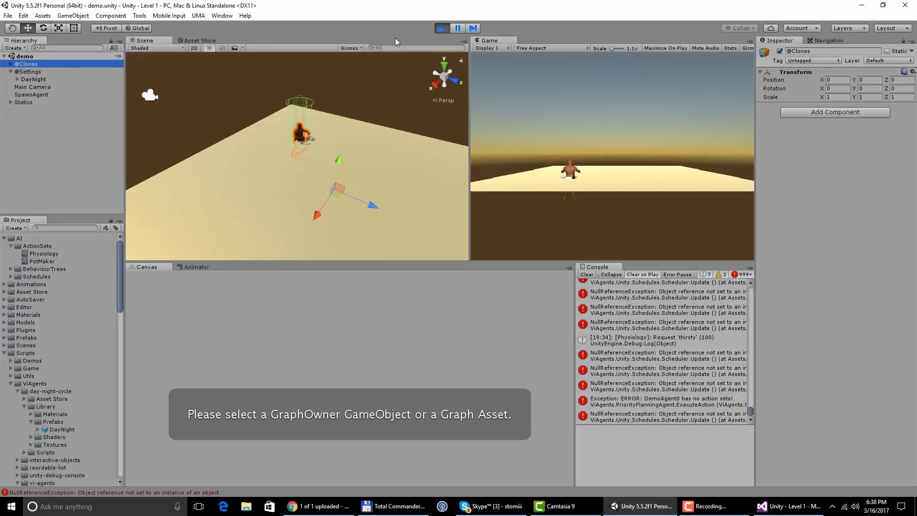
{"action": "left_click", "coordinate": [446, 26]}
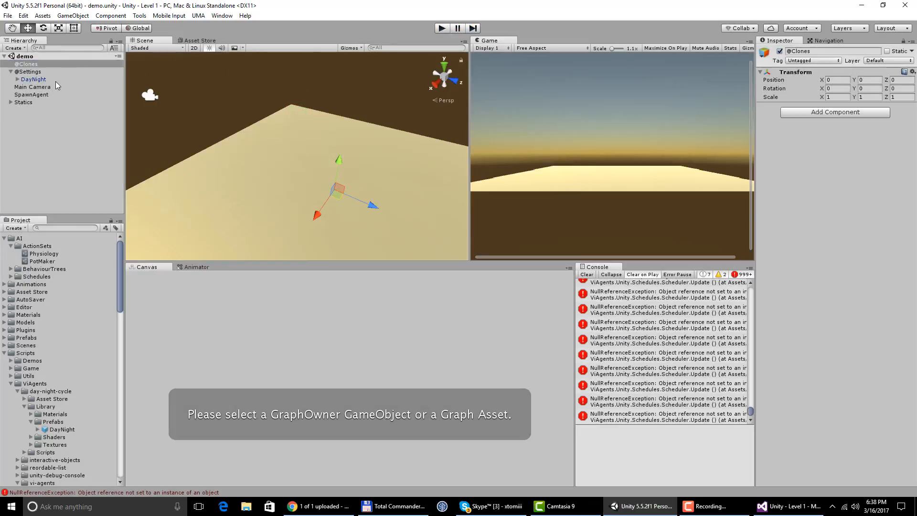
- Assign Base Schedule as the Schedule of SpawnAgent's Spawn script and examine its scheduled items
{"action": "left_click", "coordinate": [26, 95]}
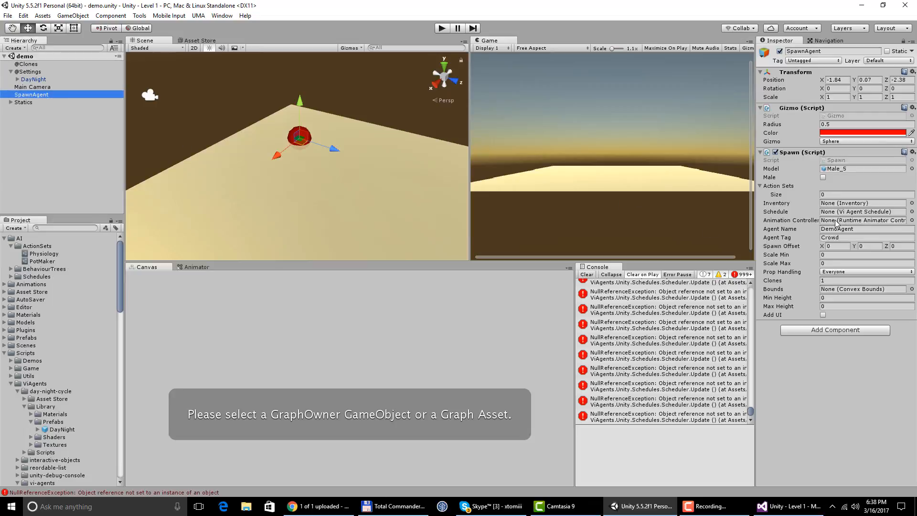
{"action": "left_click", "coordinate": [911, 212]}
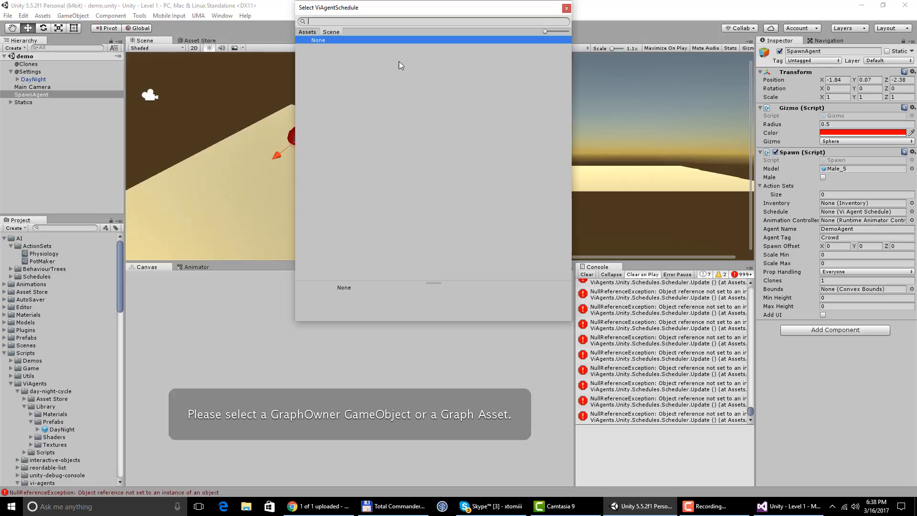
{"action": "double_click", "coordinate": [311, 48]}
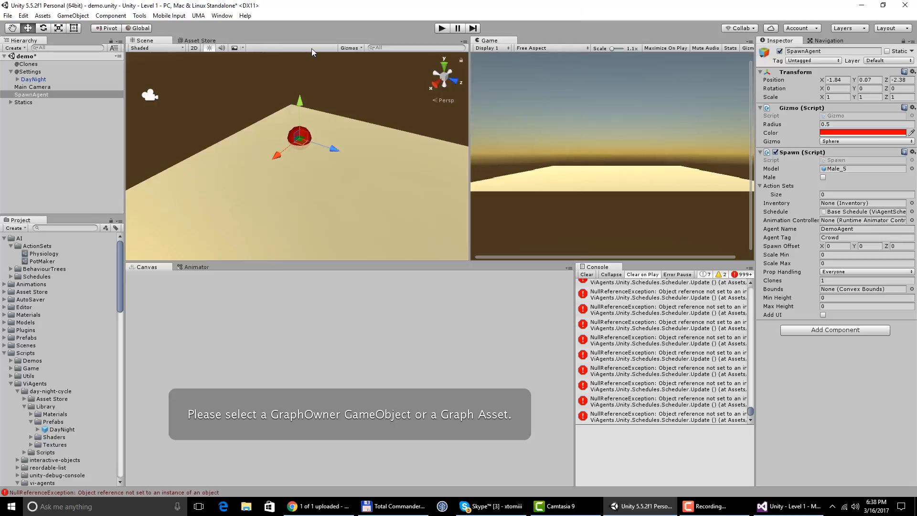
{"action": "left_click", "coordinate": [850, 213]}
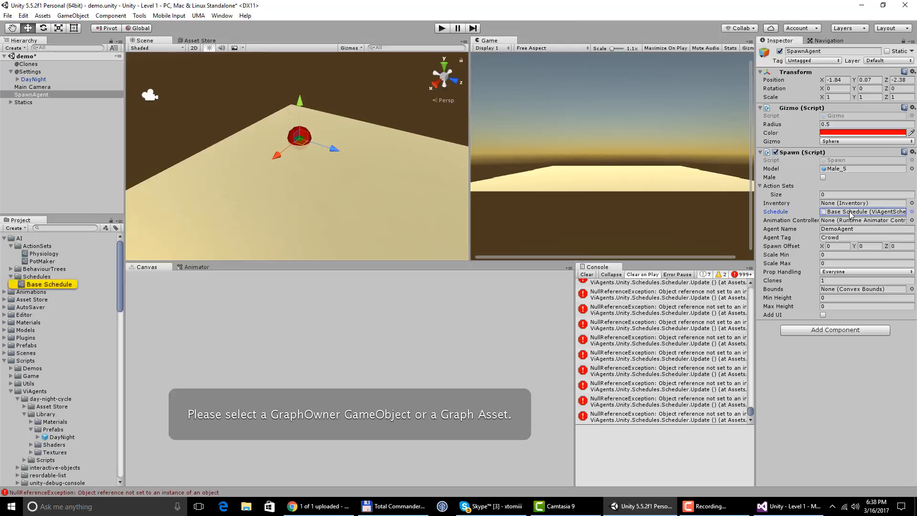
{"action": "left_click", "coordinate": [47, 283]}
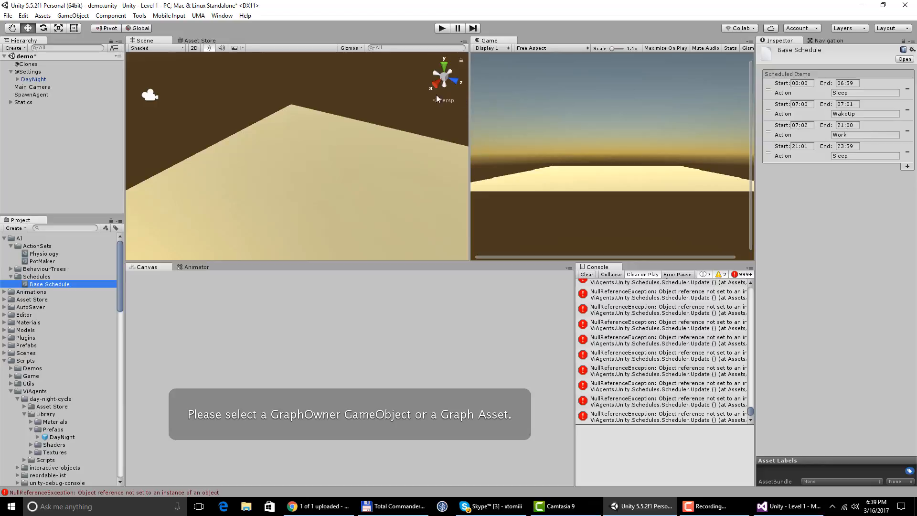
- Set the Animation Controller of SpawnAgent's Spawn script to SimplifiedController
{"action": "left_click", "coordinate": [24, 95]}
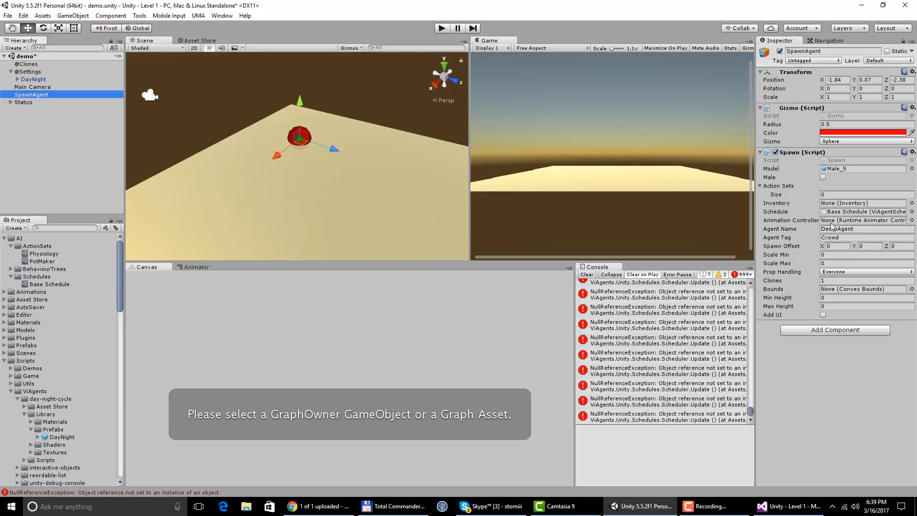
{"action": "left_click", "coordinate": [911, 220]}
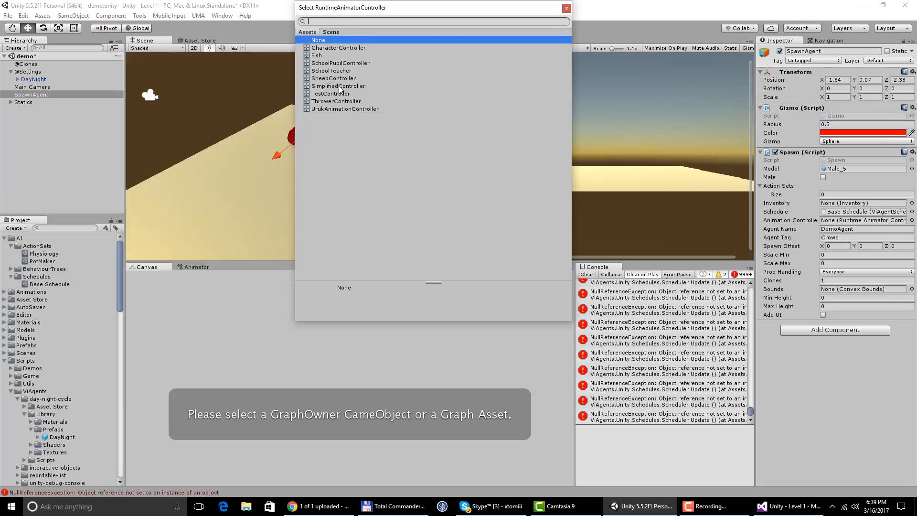
{"action": "double_click", "coordinate": [339, 87]}
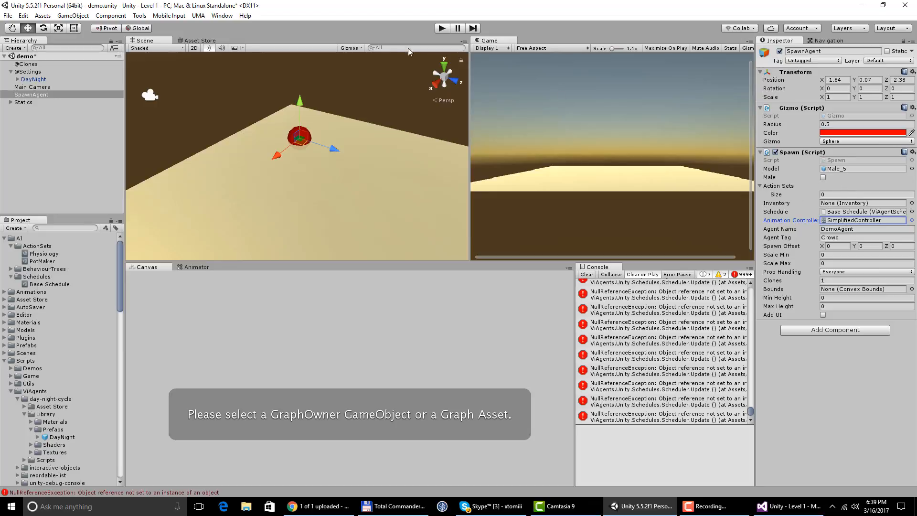
- Play the scene, check the agent's schedule and physiology messages in the console, and end play mode
{"action": "left_click", "coordinate": [441, 29]}
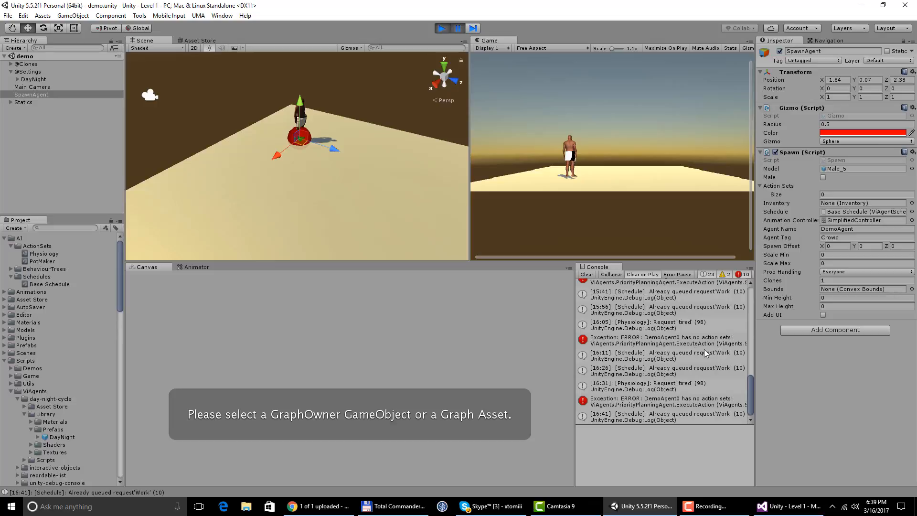
{"action": "left_click_drag", "start_coordinate": [750, 383], "coordinate": [749, 389]}
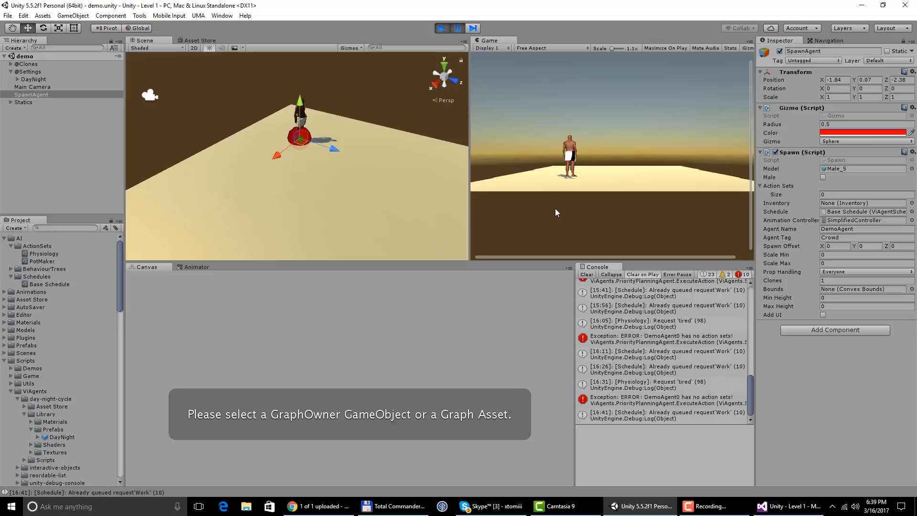
{"action": "left_click", "coordinate": [442, 28]}
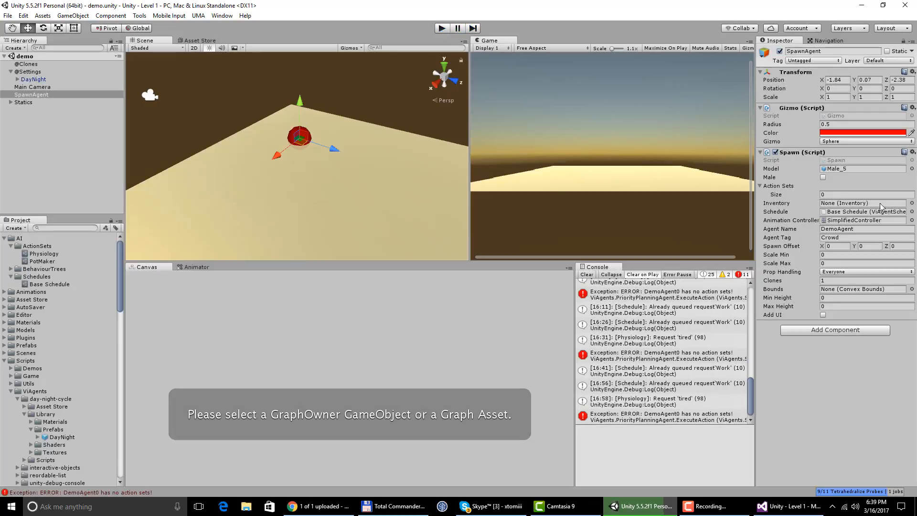
- Set SpawnAgent's Action Sets size to 1 and assign the Physiology action set to Element 0
{"action": "left_click", "coordinate": [820, 195]}
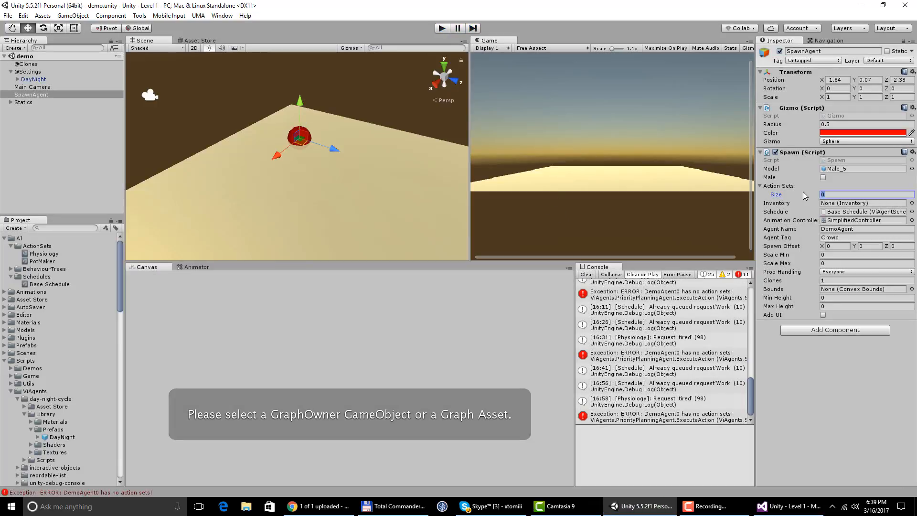
{"action": "type", "text": "1"}
{"action": "key", "text": "Return"}
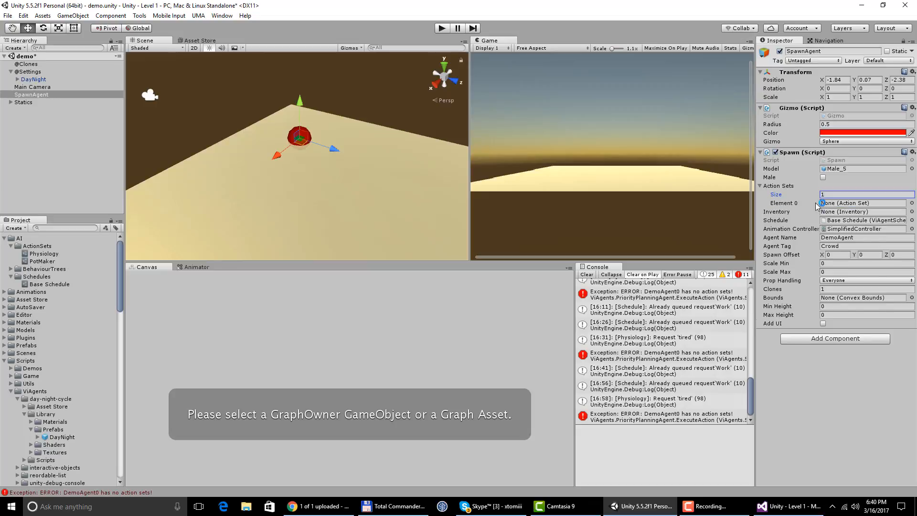
{"action": "left_click", "coordinate": [911, 203]}
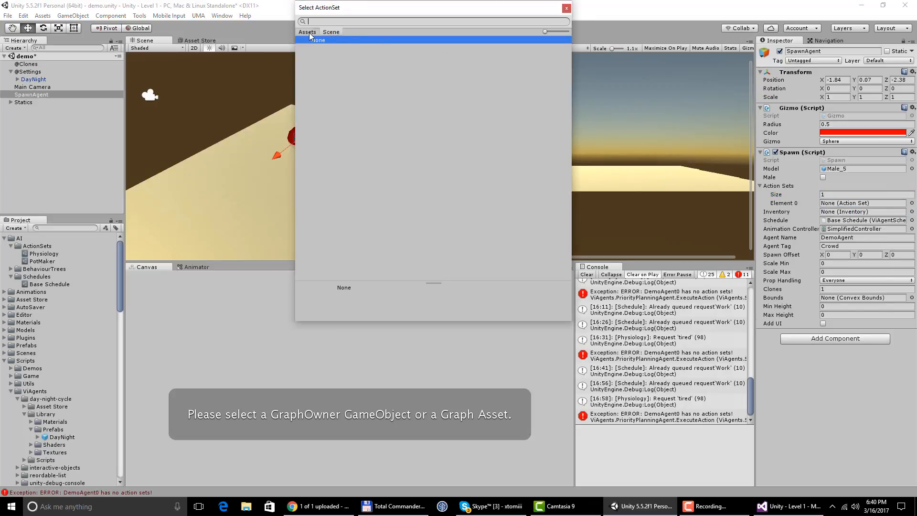
{"action": "double_click", "coordinate": [342, 49]}
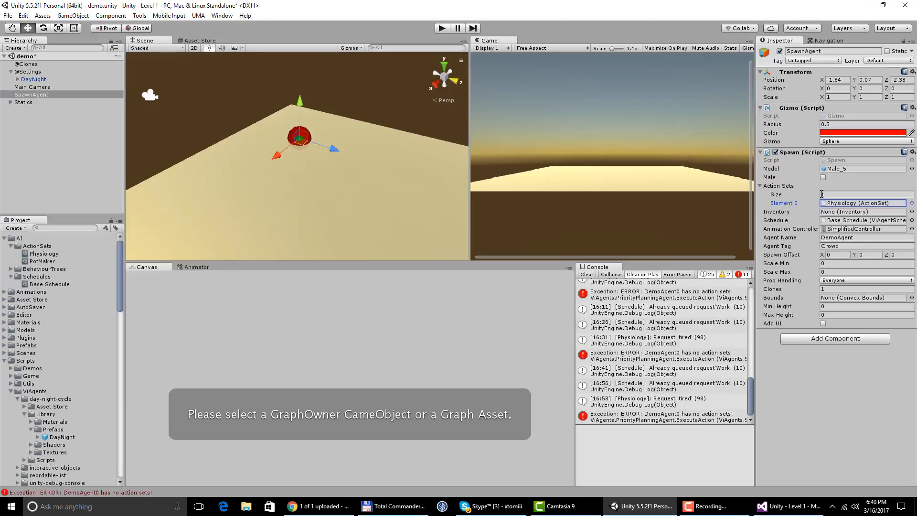
- Examine the sensor requests of the Physiology action set and the Eat behaviour tree linked to its hungry request
{"action": "left_click", "coordinate": [843, 206]}
{"action": "left_click", "coordinate": [54, 253]}
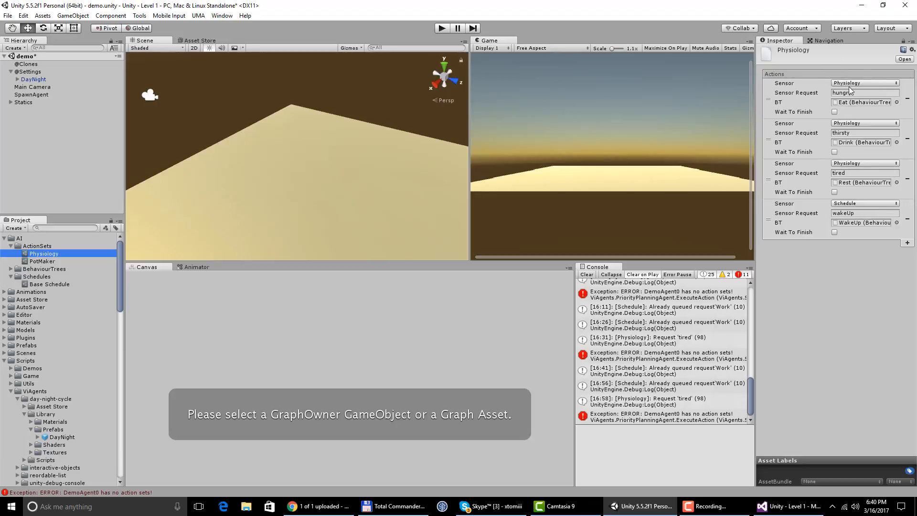
{"action": "left_click", "coordinate": [858, 103]}
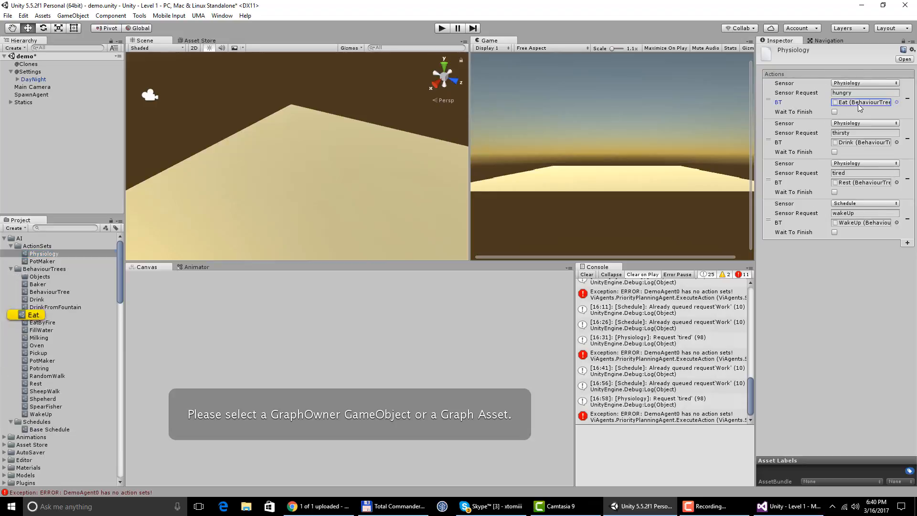
{"action": "left_click", "coordinate": [38, 315]}
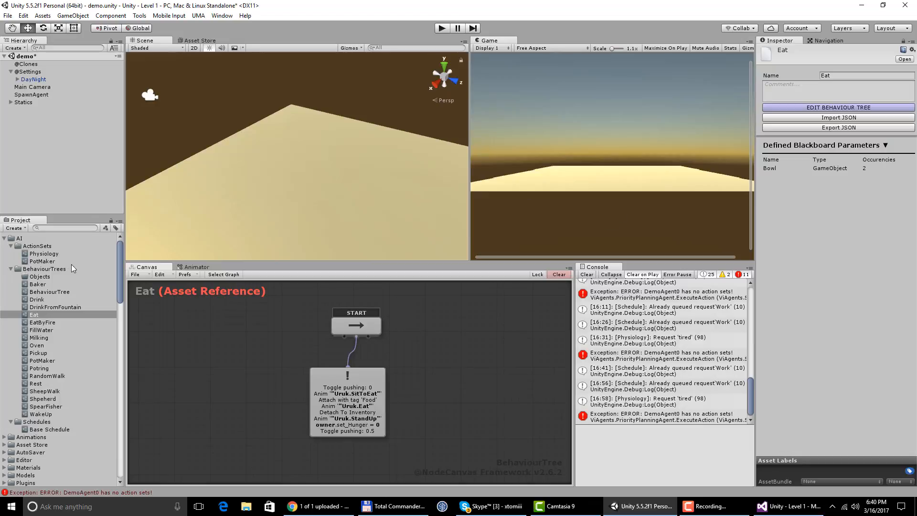
{"action": "left_click", "coordinate": [32, 95]}
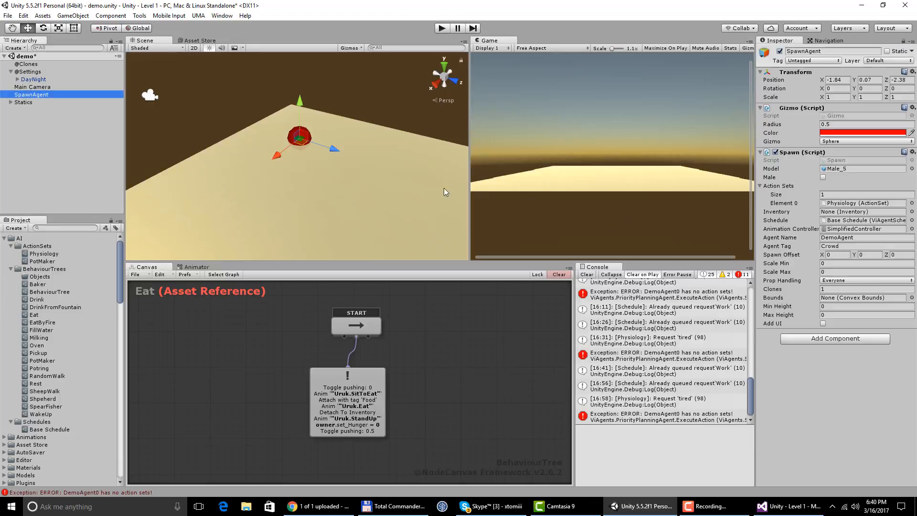
{"action": "left_click", "coordinate": [836, 203]}
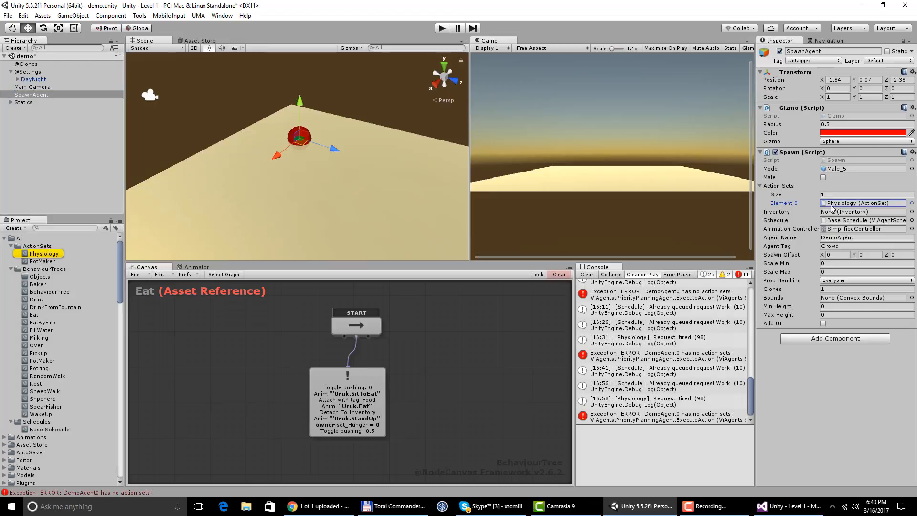
{"action": "left_click", "coordinate": [54, 254]}
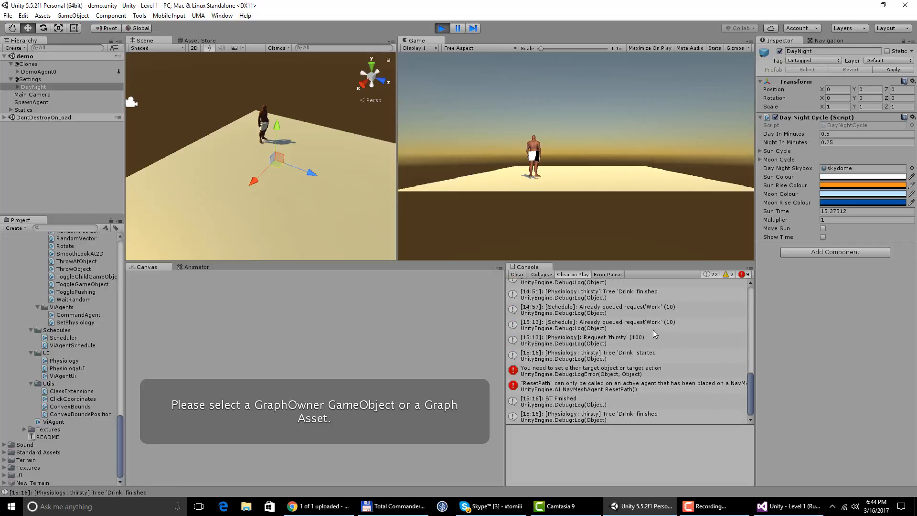
- End play mode and set the Action Sets size of SpawnAgent's Spawn script to 2
{"action": "left_click", "coordinate": [441, 29]}
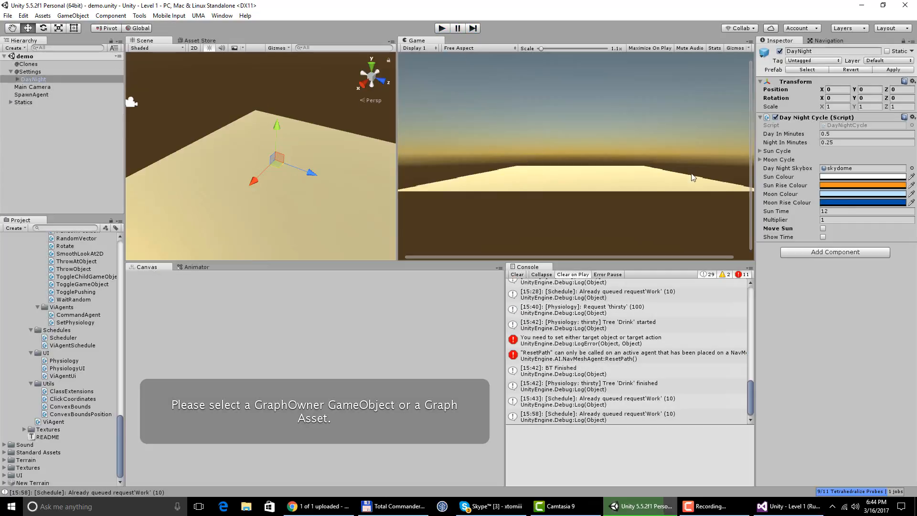
{"action": "left_click", "coordinate": [31, 95]}
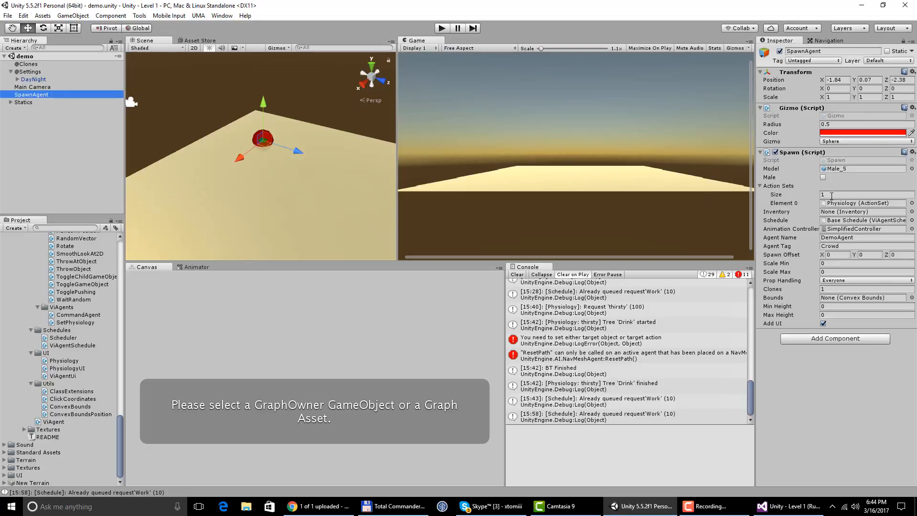
{"action": "left_click", "coordinate": [824, 193]}
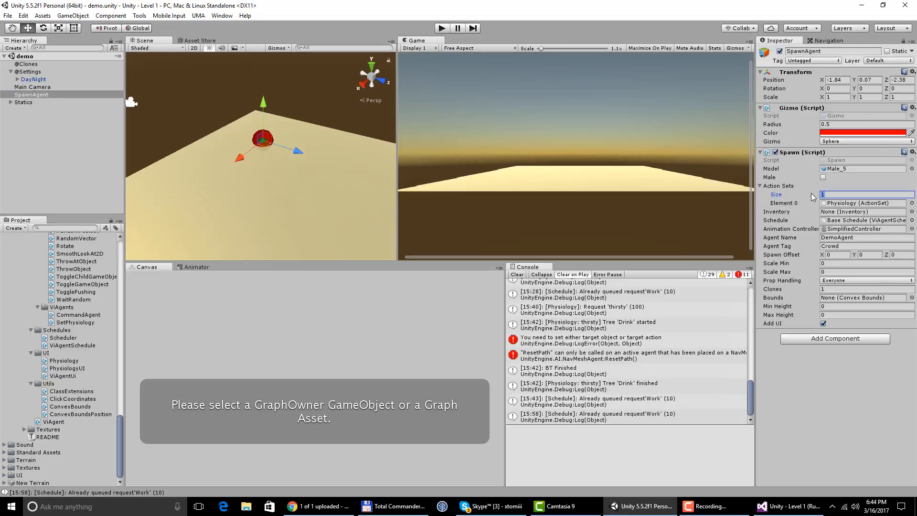
{"action": "type", "text": "2"}
{"action": "key", "text": "Return"}
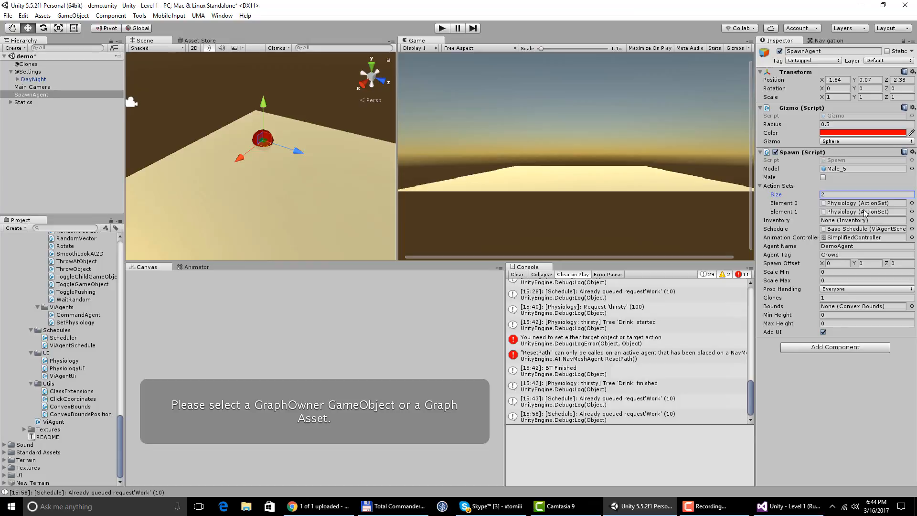
{"action": "left_click", "coordinate": [911, 212]}
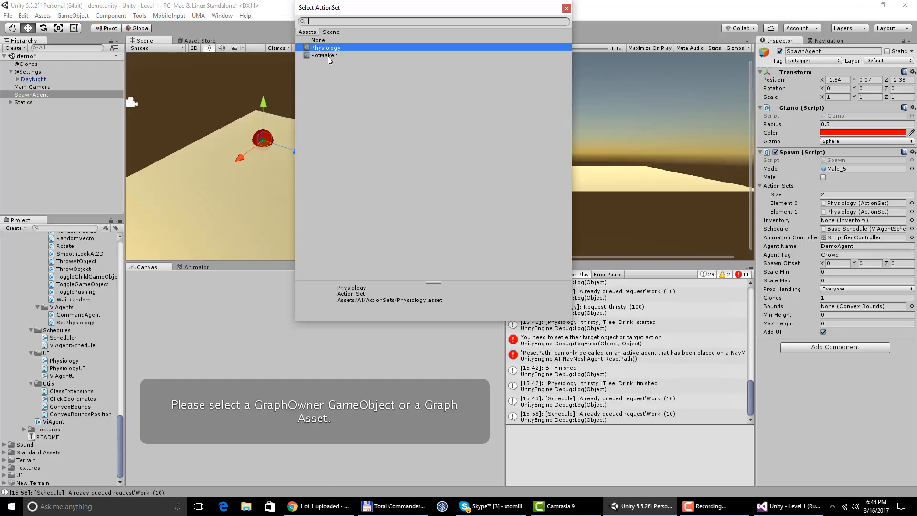
{"action": "left_click", "coordinate": [333, 32]}
{"action": "left_click", "coordinate": [310, 31]}
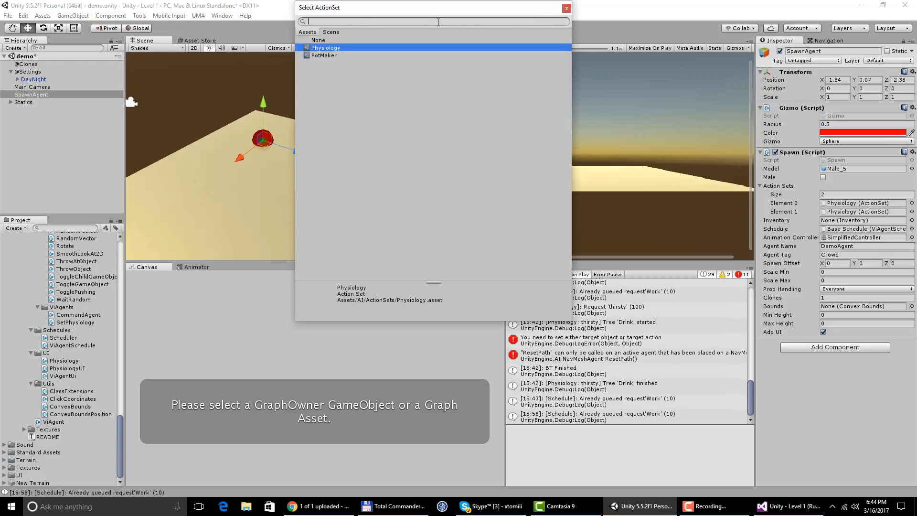
{"action": "left_click", "coordinate": [563, 9]}
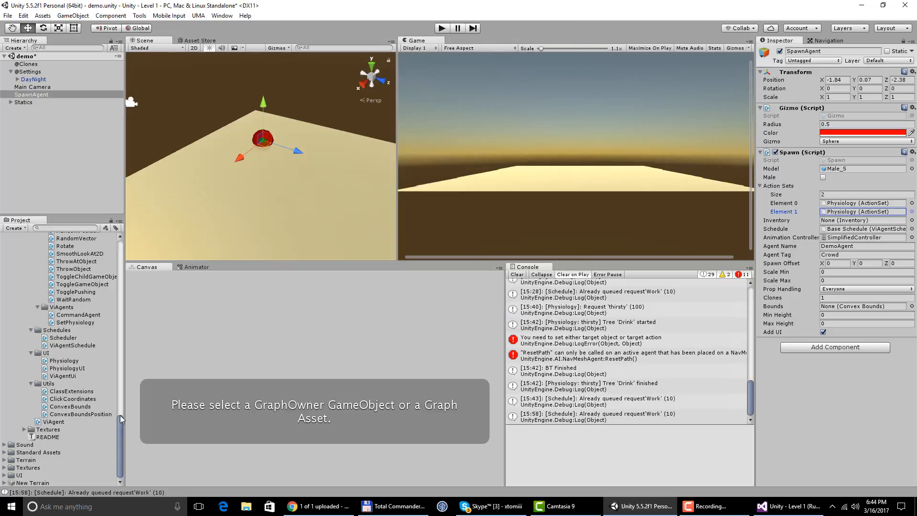
- Create a new ActionSet asset in the AI/ActionSets folder and name it DemoSet
{"action": "left_click_drag", "start_coordinate": [119, 414], "coordinate": [118, 233]}
{"action": "left_click", "coordinate": [38, 246]}
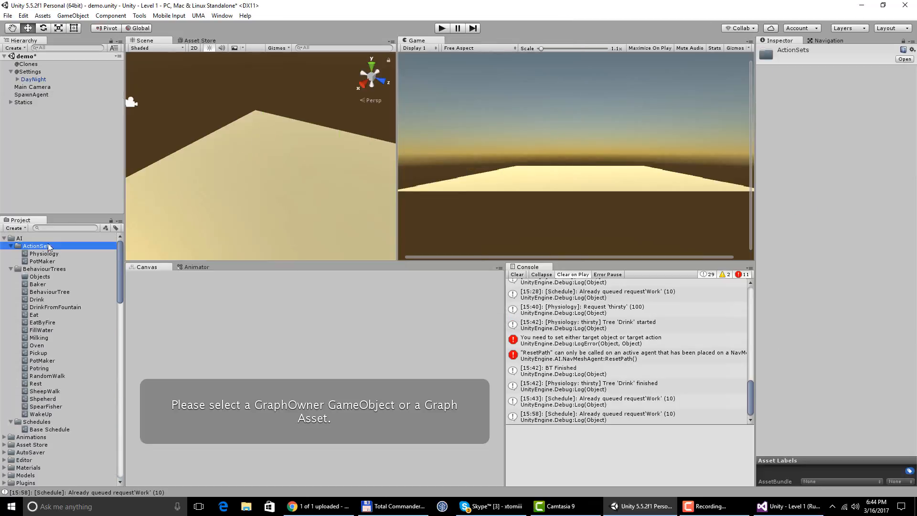
{"action": "left_click", "coordinate": [43, 16]}
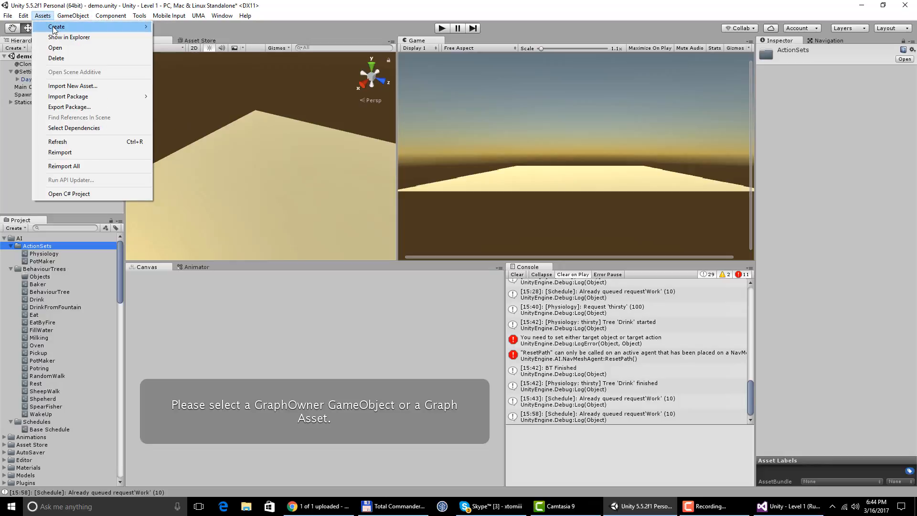
{"action": "mouse_move", "coordinate": [95, 27]}
{"action": "mouse_move", "coordinate": [249, 305]}
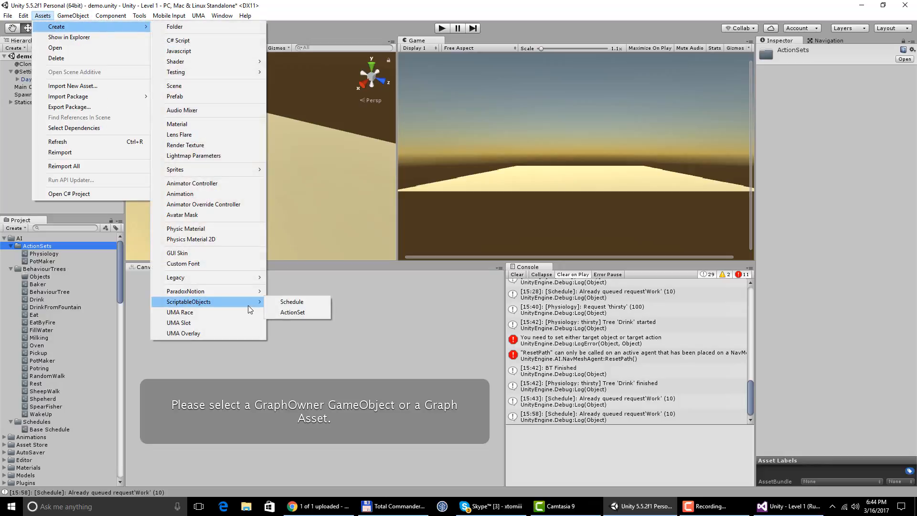
{"action": "left_click", "coordinate": [287, 314]}
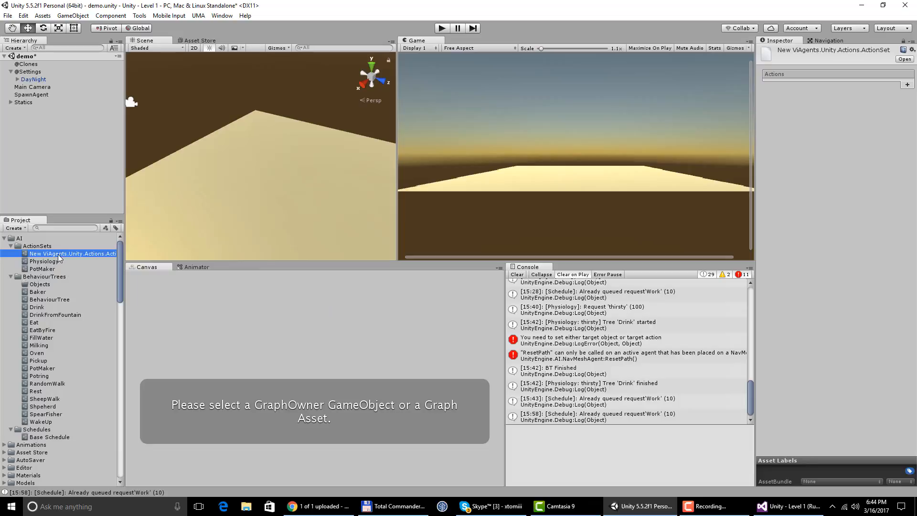
{"action": "type", "text": "DemoSet"}
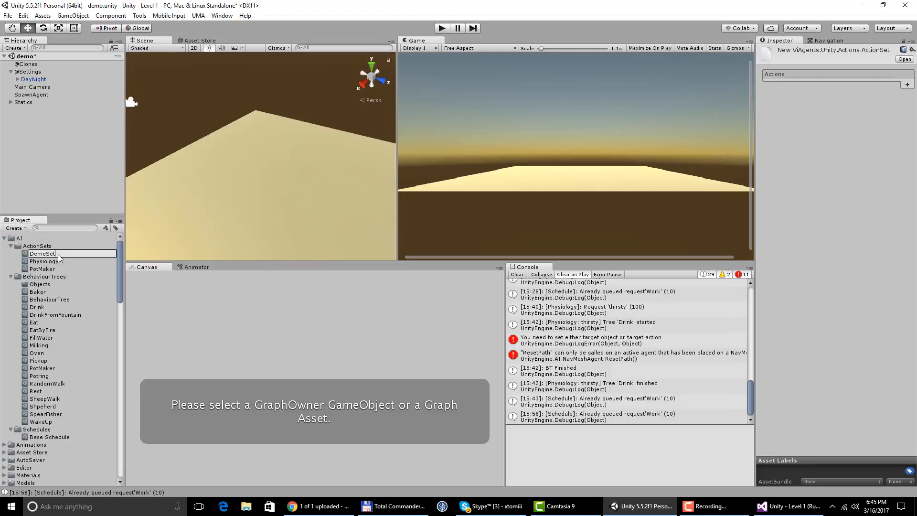
{"action": "key", "text": "Return"}
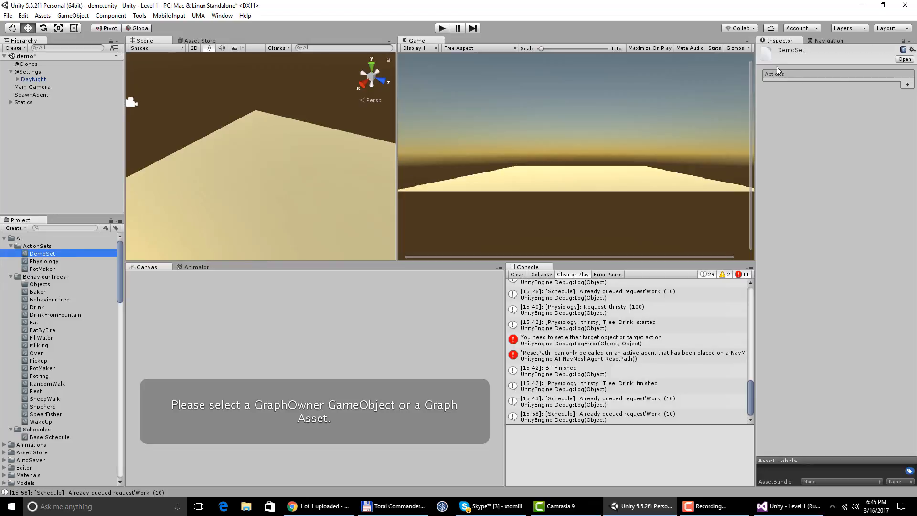
- Add an action to DemoSet with the Schedule sensor and the sensor request work
{"action": "left_click", "coordinate": [906, 85]}
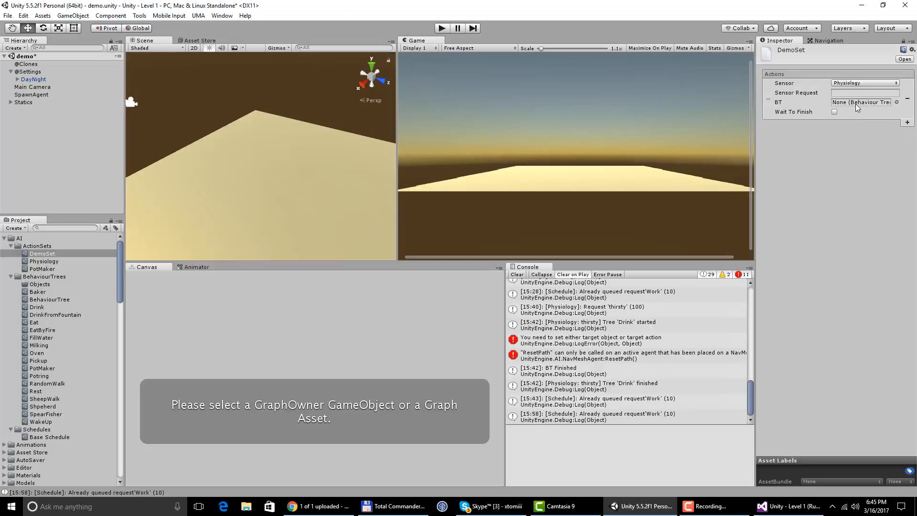
{"action": "left_click", "coordinate": [857, 85]}
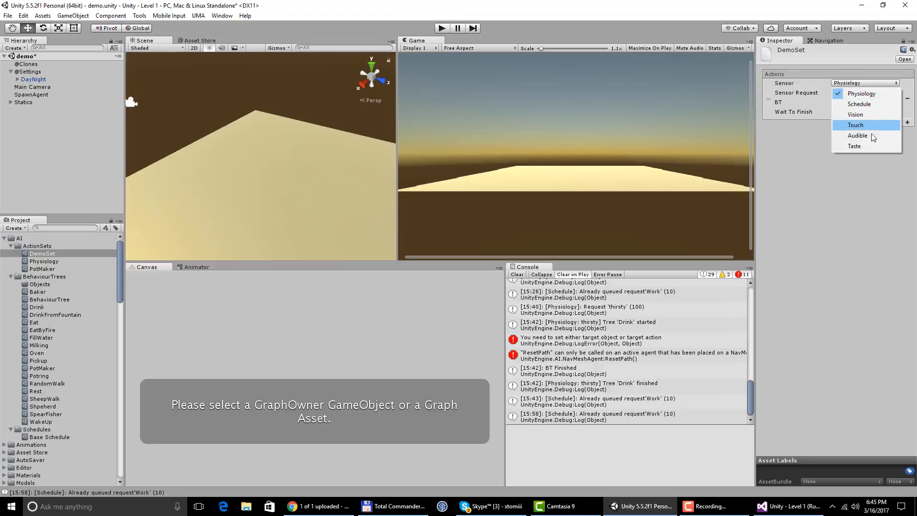
{"action": "left_click", "coordinate": [859, 105]}
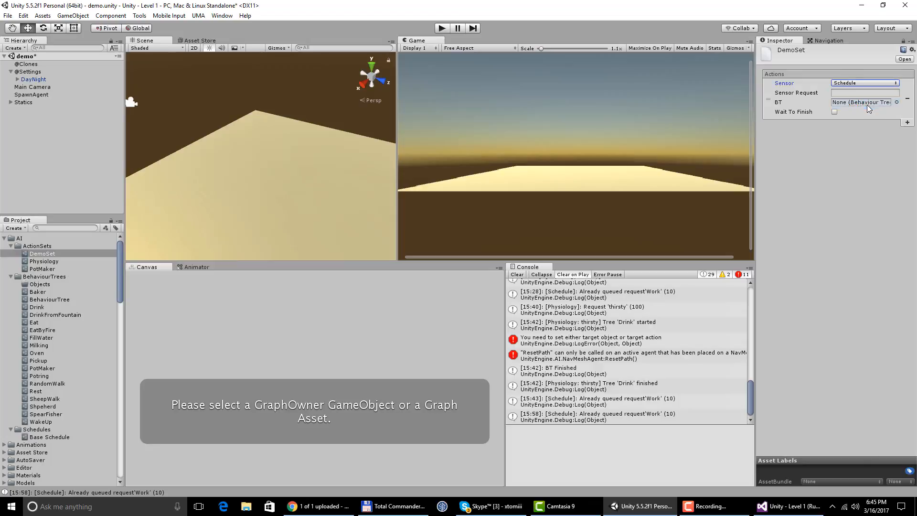
{"action": "left_click", "coordinate": [842, 94]}
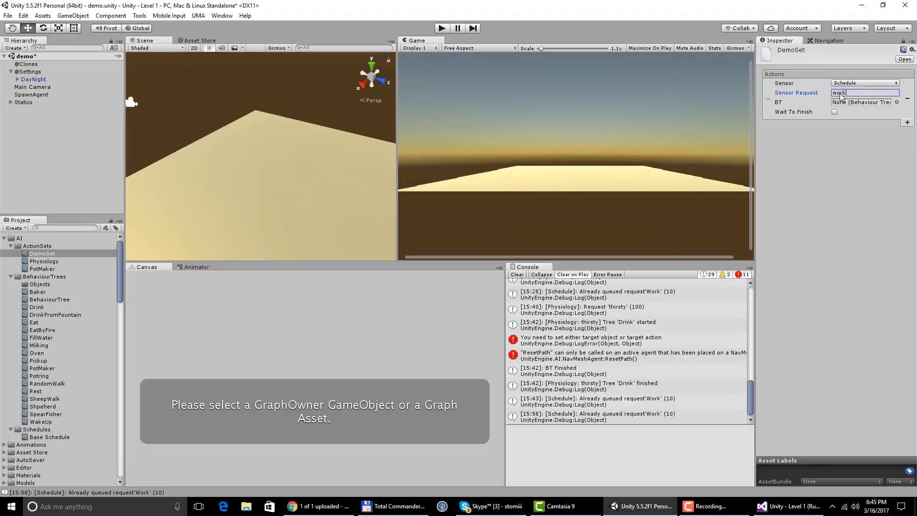
{"action": "left_click", "coordinate": [815, 137]}
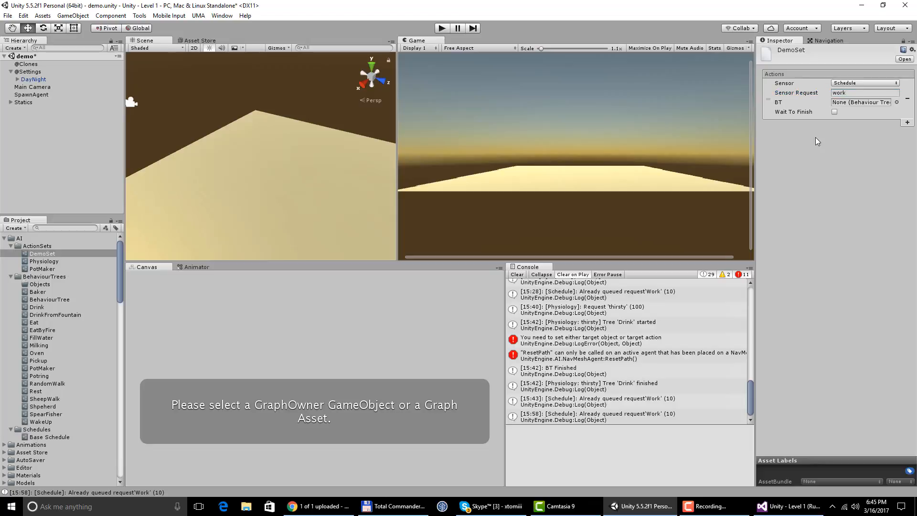
{"action": "left_click", "coordinate": [860, 102]}
- Create a NodeCanvas Behaviour Tree asset in the BehaviourTrees folder and name it DemoTree
{"action": "left_click", "coordinate": [48, 276]}
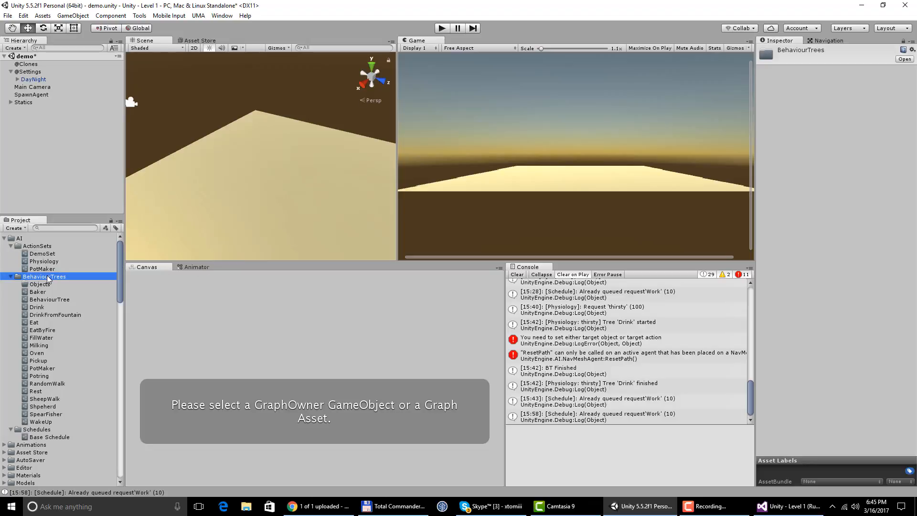
{"action": "left_click", "coordinate": [37, 16]}
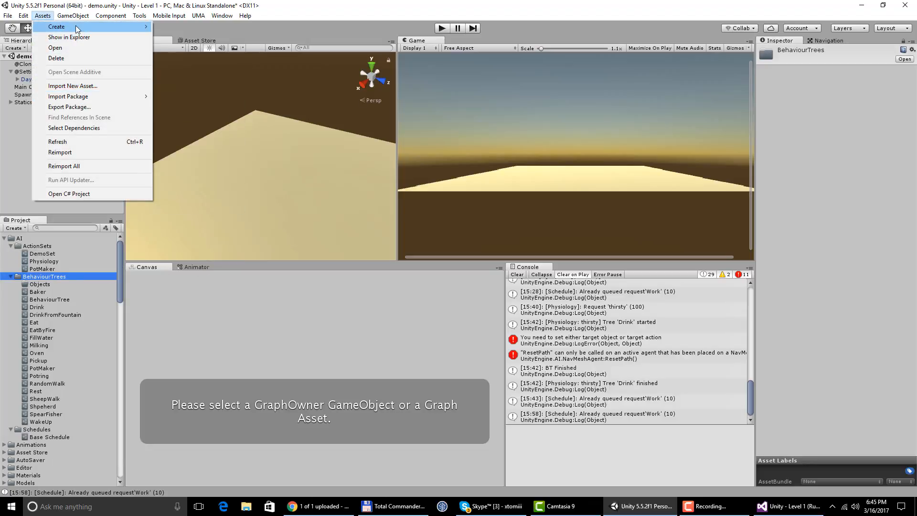
{"action": "mouse_move", "coordinate": [76, 25]}
{"action": "mouse_move", "coordinate": [224, 288]}
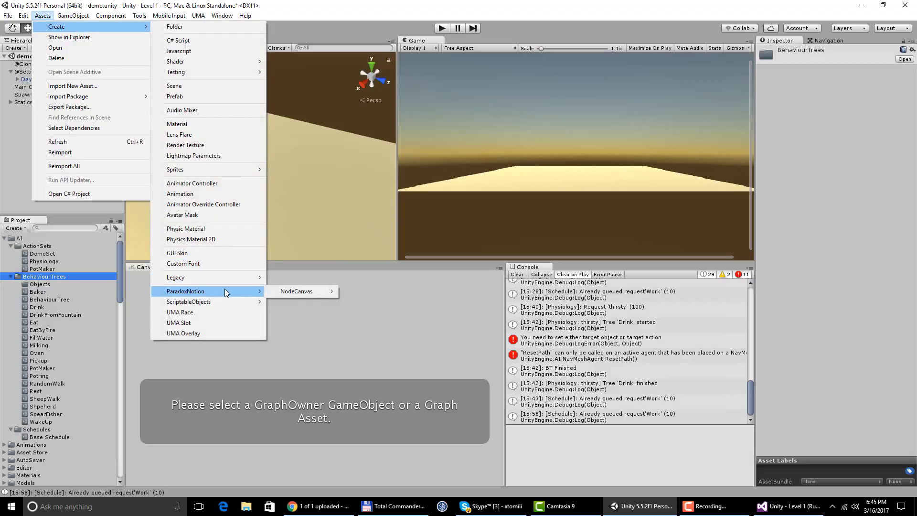
{"action": "mouse_move", "coordinate": [319, 291]}
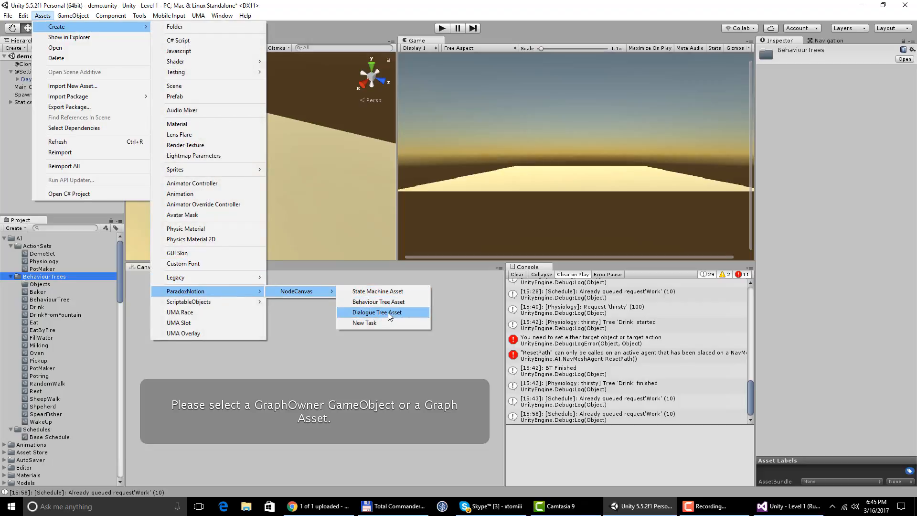
{"action": "left_click", "coordinate": [383, 302]}
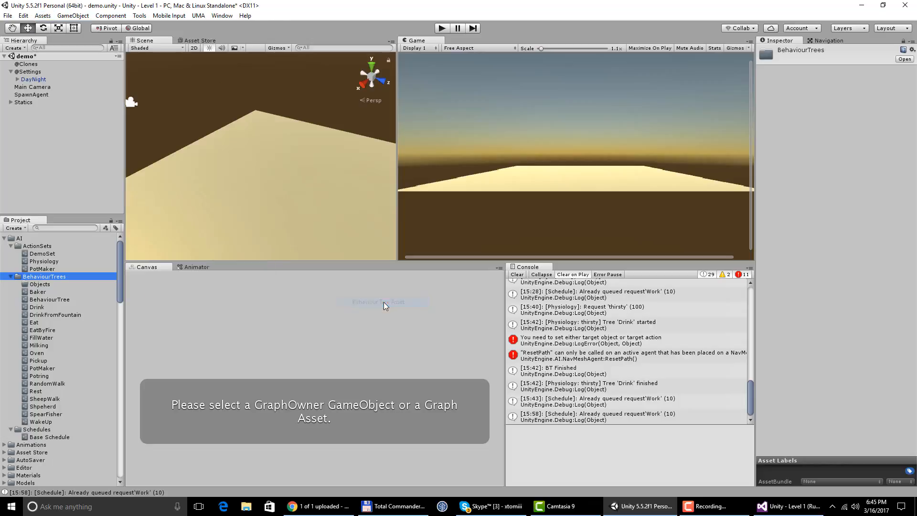
{"action": "left_click", "coordinate": [64, 307]}
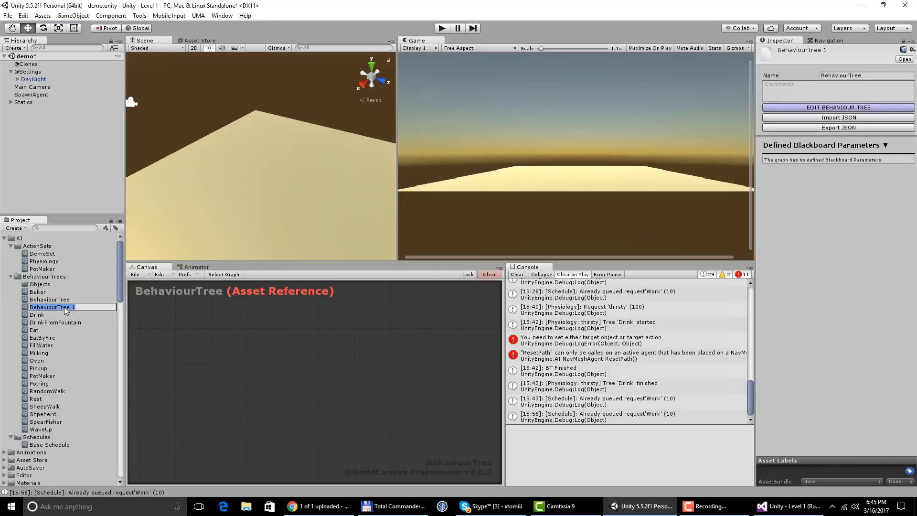
{"action": "type", "text": "DemoTree"}
{"action": "key", "text": "Return"}
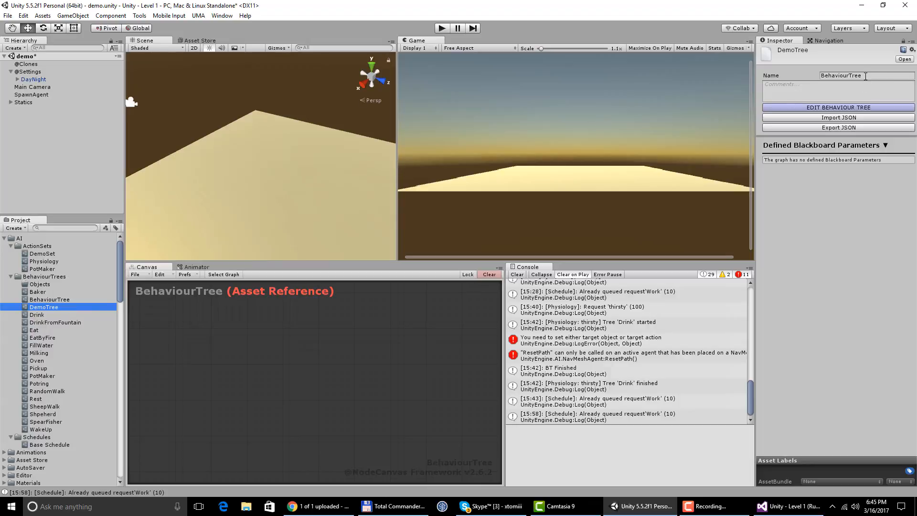
- Set the graph name of the new behaviour tree to DemoTree and open it for editing
{"action": "left_click", "coordinate": [865, 76]}
{"action": "type", "text": "DemoTree"}
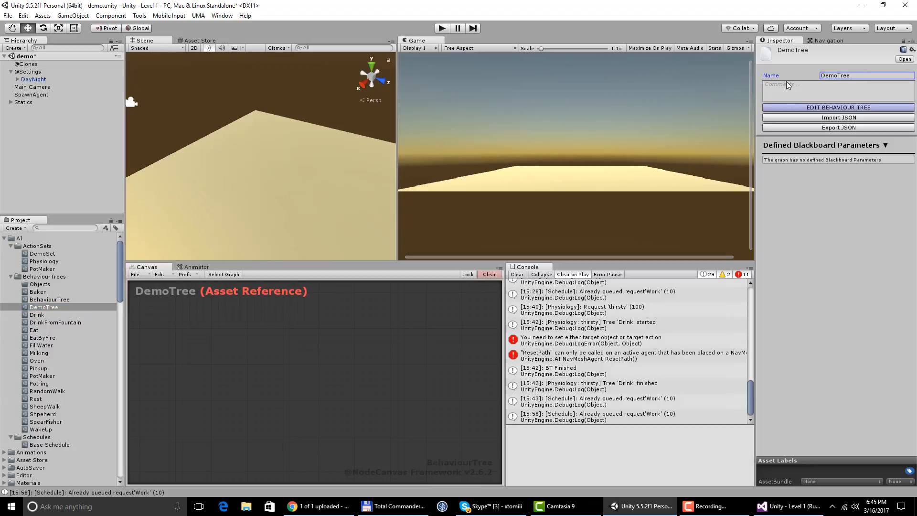
{"action": "left_click", "coordinate": [800, 107]}
{"action": "left_click", "coordinate": [795, 108]}
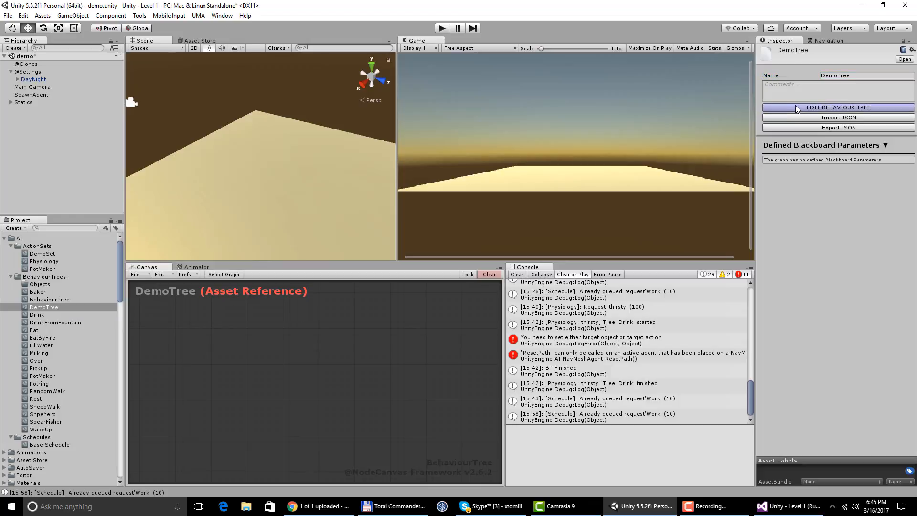
- Add an Action node to the DemoTree graph and assign it the Debug Log Text task
{"action": "right_click", "coordinate": [277, 350]}
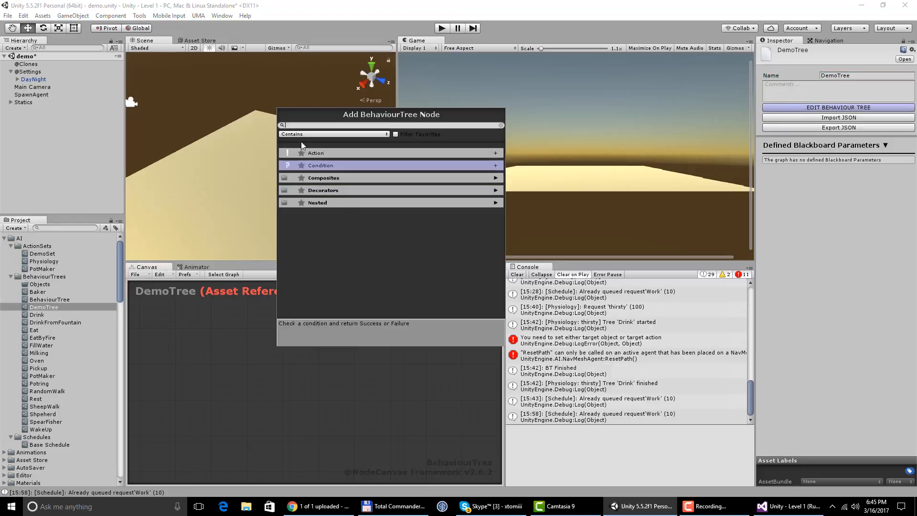
{"action": "type", "text": "debug"}
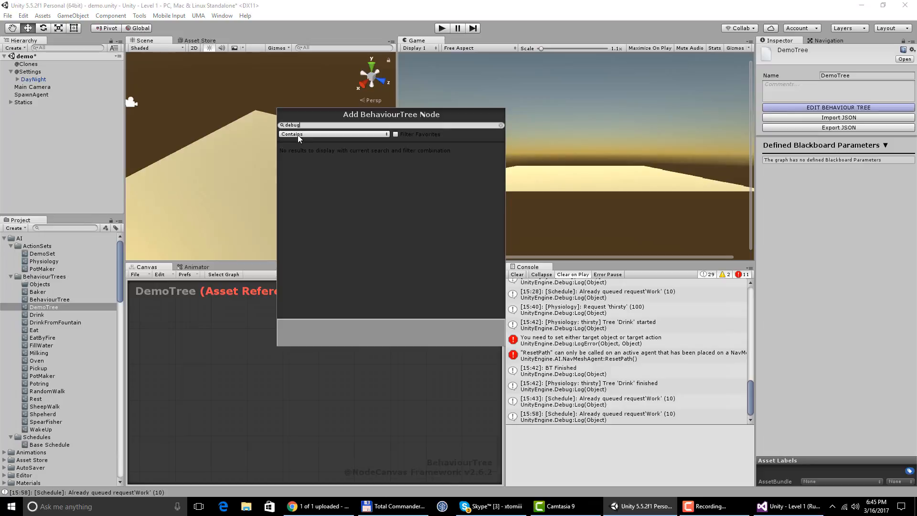
{"action": "double_click", "coordinate": [291, 124]}
{"action": "key", "text": "BackSpace"}
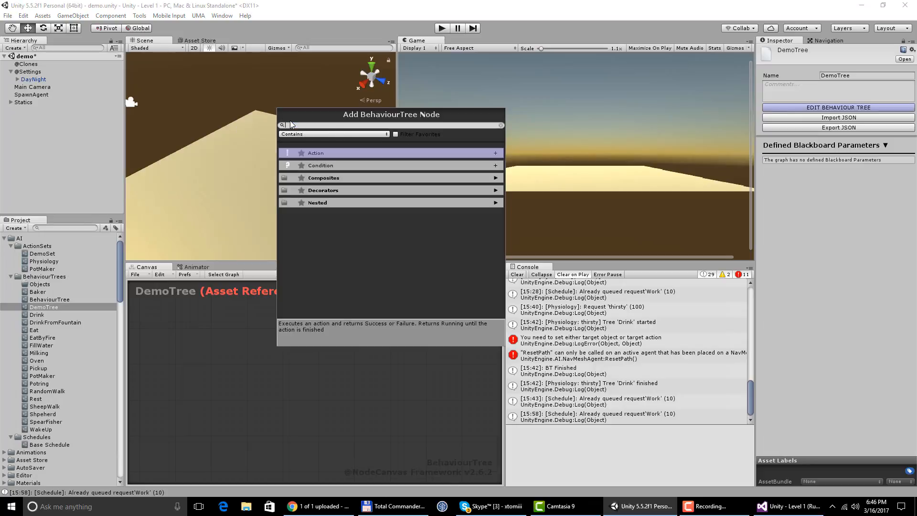
{"action": "left_click", "coordinate": [326, 154]}
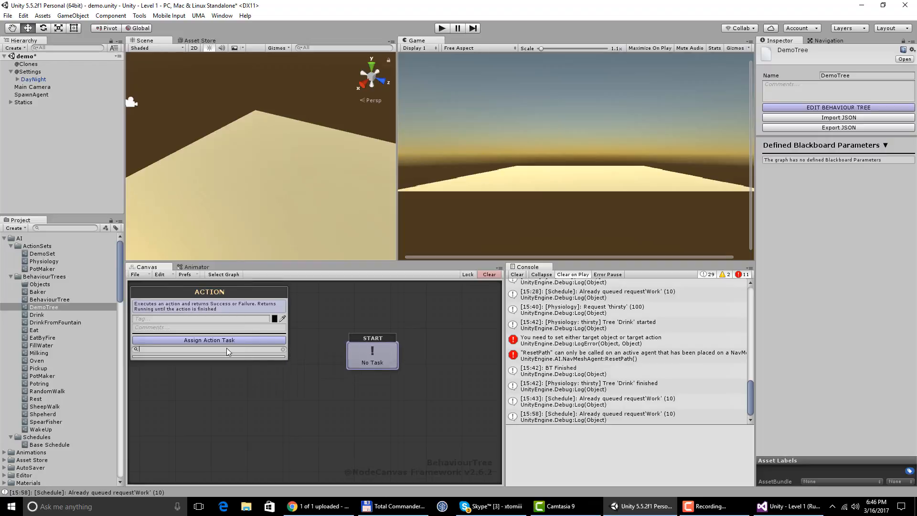
{"action": "type", "text": "debug"}
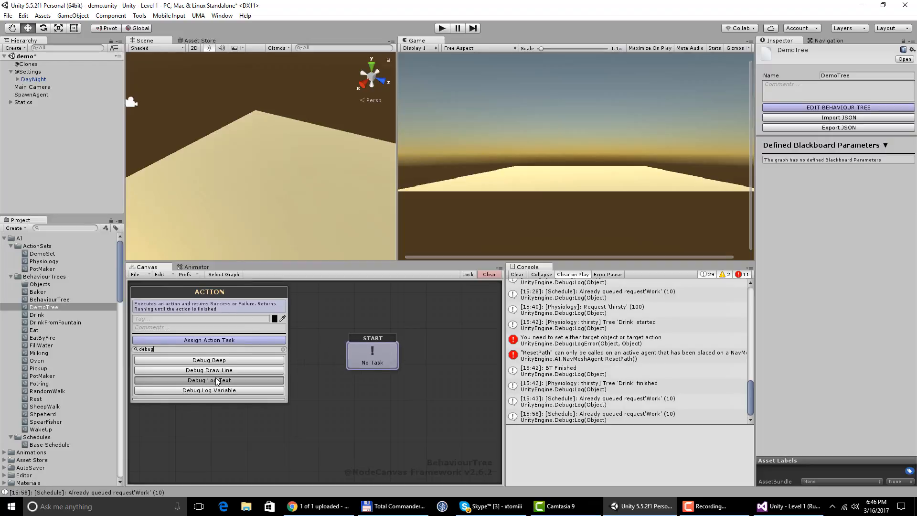
{"action": "left_click", "coordinate": [217, 380]}
{"action": "left_click", "coordinate": [387, 299]}
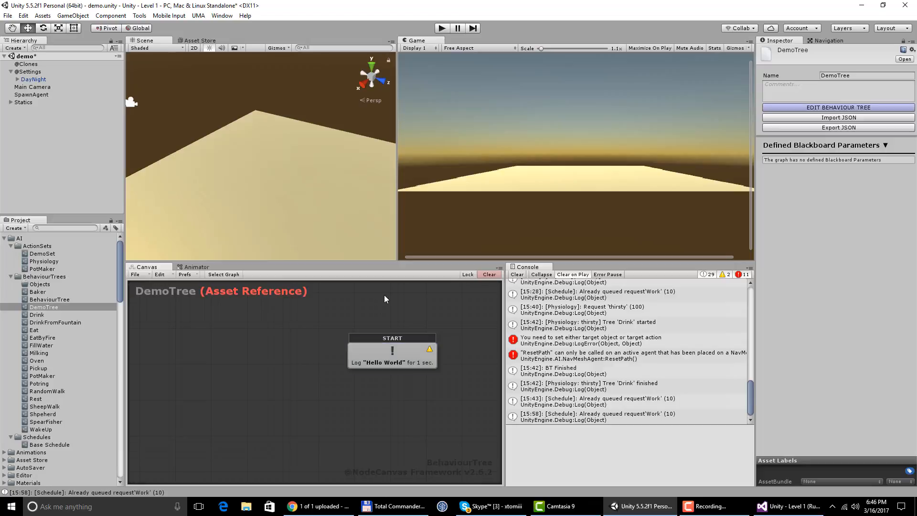
- Test-run the scene briefly and assign DemoSet to Element 1 of SpawnAgent's Action Sets
{"action": "left_click", "coordinate": [442, 28]}
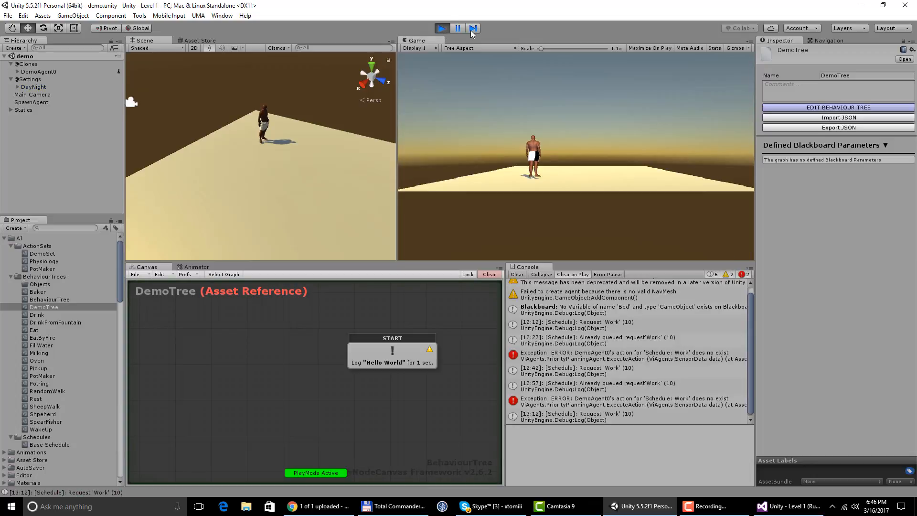
{"action": "left_click", "coordinate": [442, 29]}
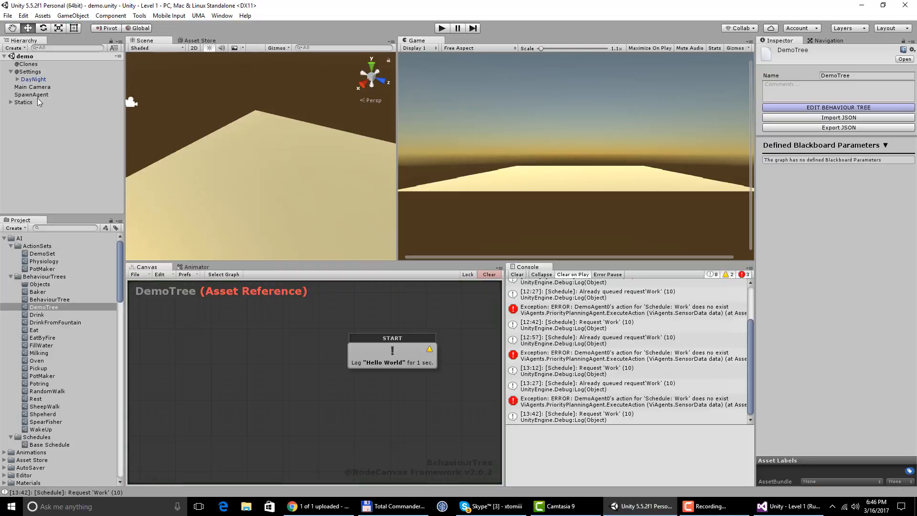
{"action": "left_click", "coordinate": [36, 94]}
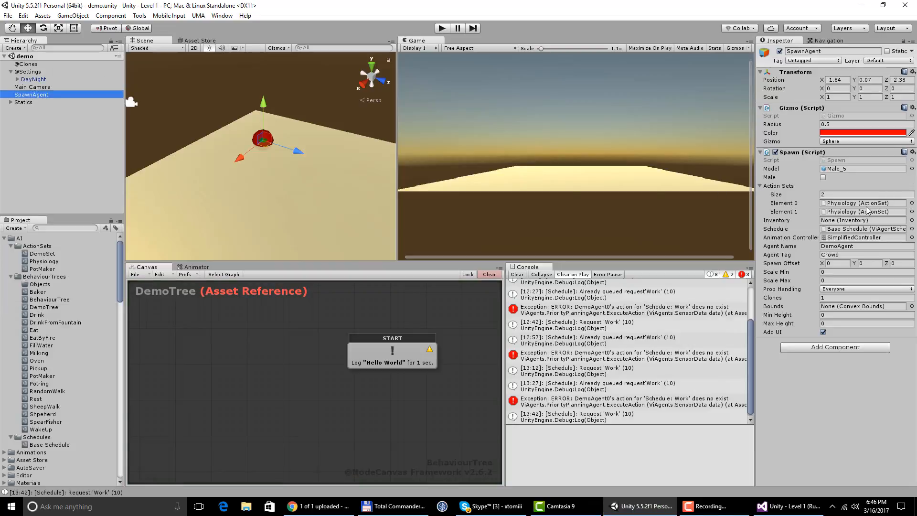
{"action": "left_click", "coordinate": [911, 211]}
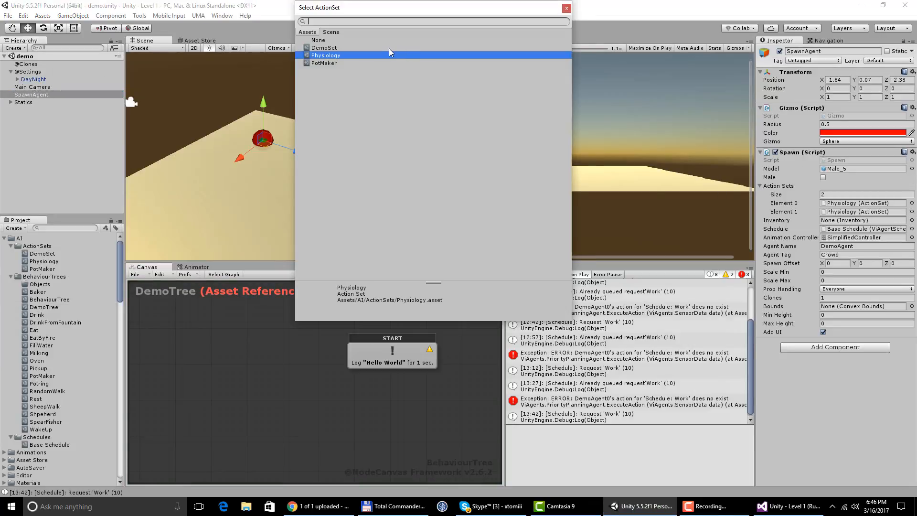
{"action": "double_click", "coordinate": [324, 48]}
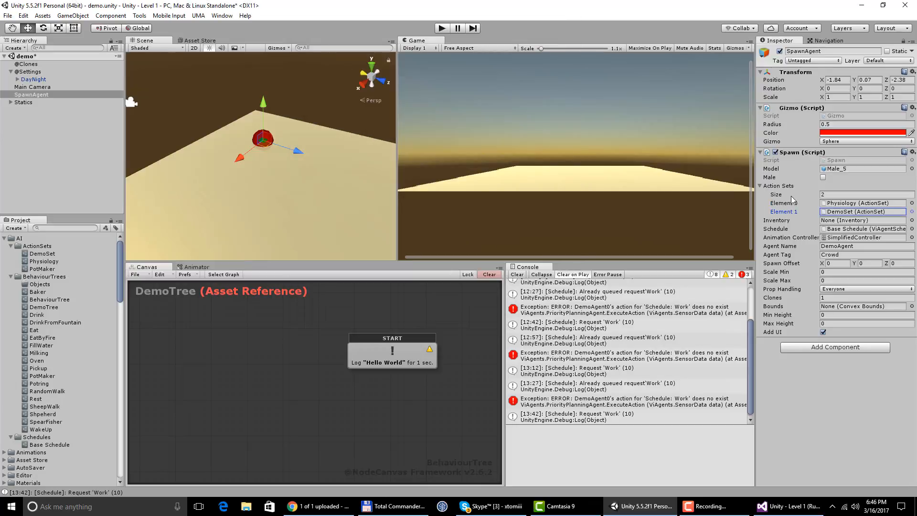
- Assign the DemoTree behaviour tree as the BT of DemoSet's Schedule action
{"action": "left_click", "coordinate": [43, 253]}
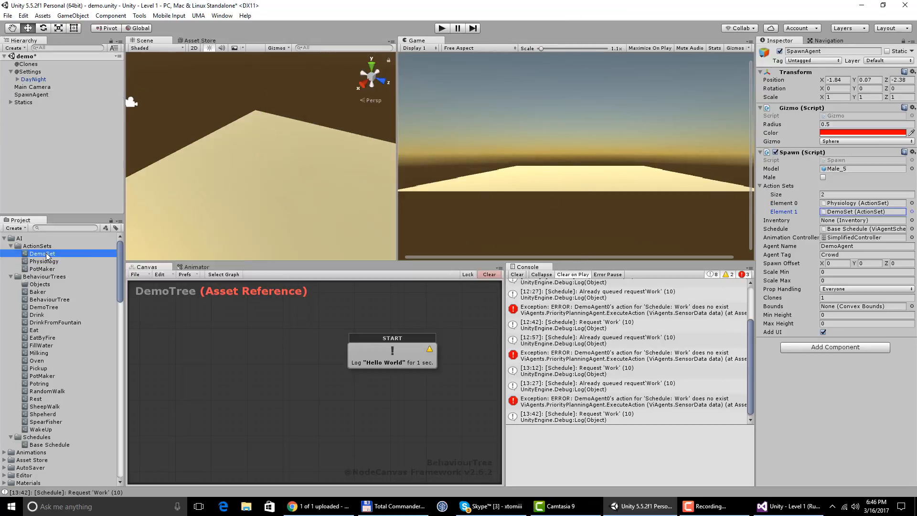
{"action": "left_click", "coordinate": [896, 102]}
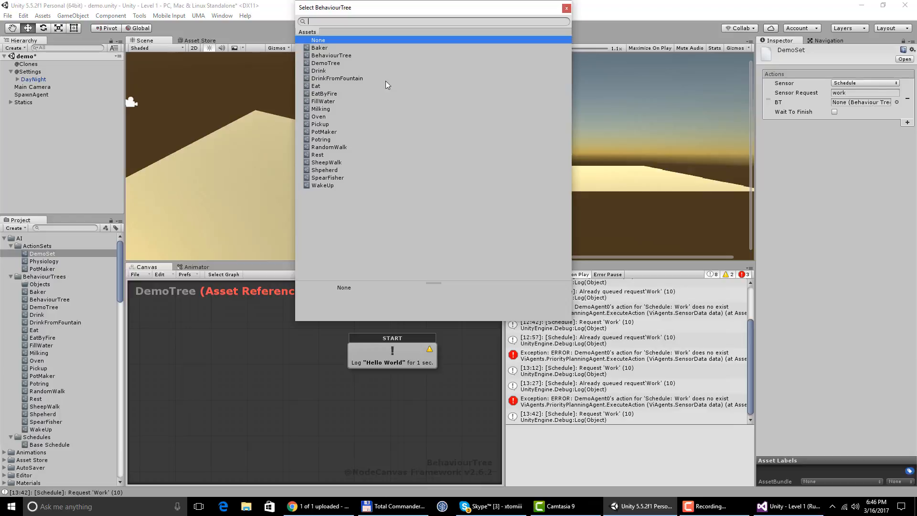
{"action": "double_click", "coordinate": [323, 64]}
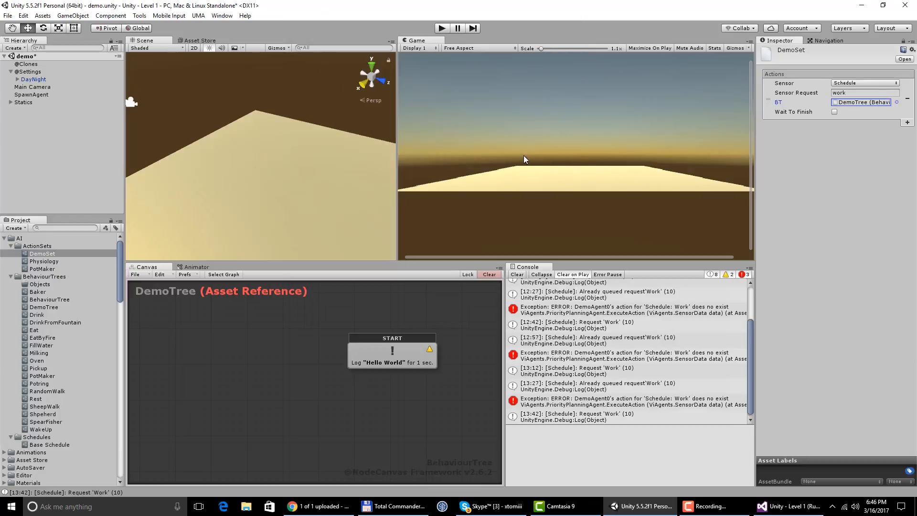
- Clear the console and test-run the scene to check how the agent handles its schedule requests
{"action": "left_click", "coordinate": [517, 274]}
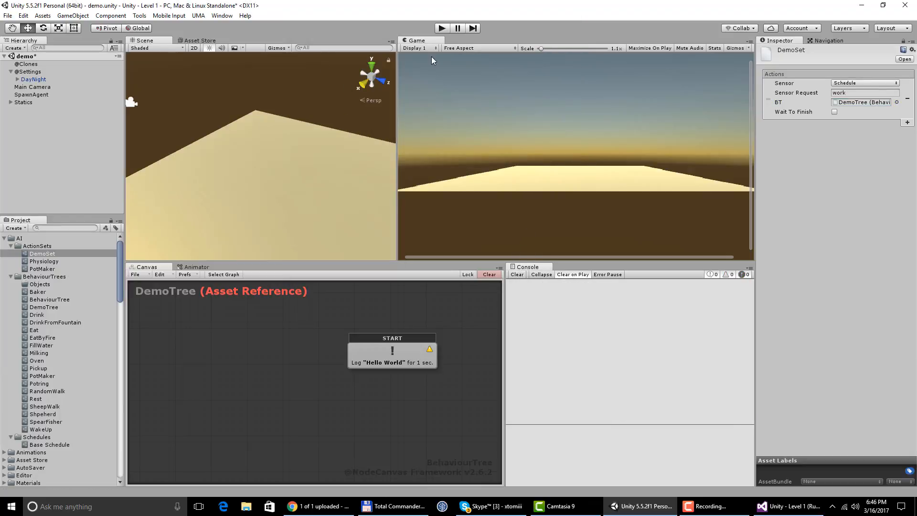
{"action": "left_click", "coordinate": [441, 28]}
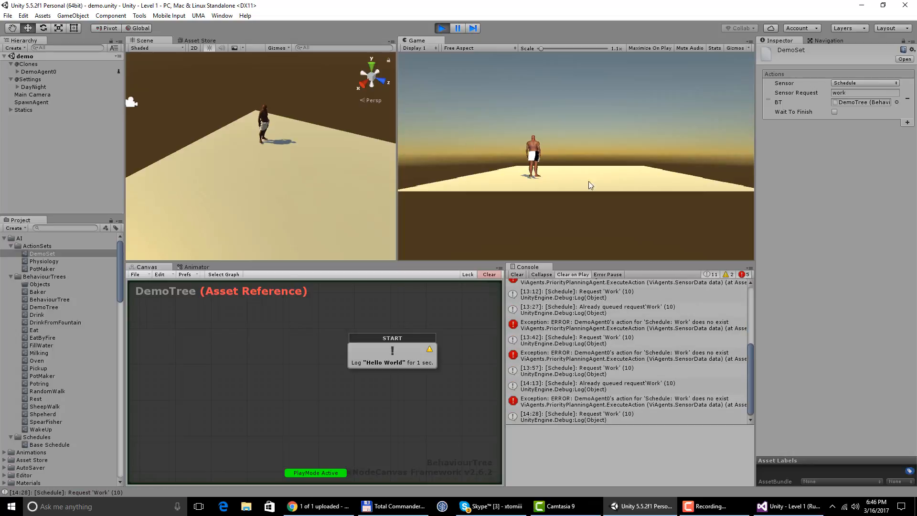
{"action": "left_click", "coordinate": [442, 27]}
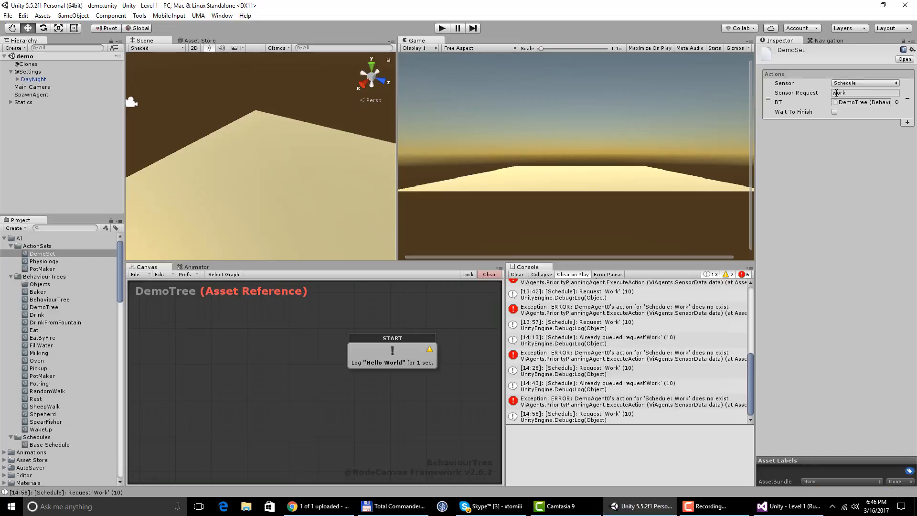
- Correct the sensor request of DemoSet's Schedule action to Work and run the scene again
{"action": "left_click_drag", "start_coordinate": [836, 93], "coordinate": [819, 95]}
{"action": "left_click", "coordinate": [816, 149]}
{"action": "left_click", "coordinate": [442, 28]}
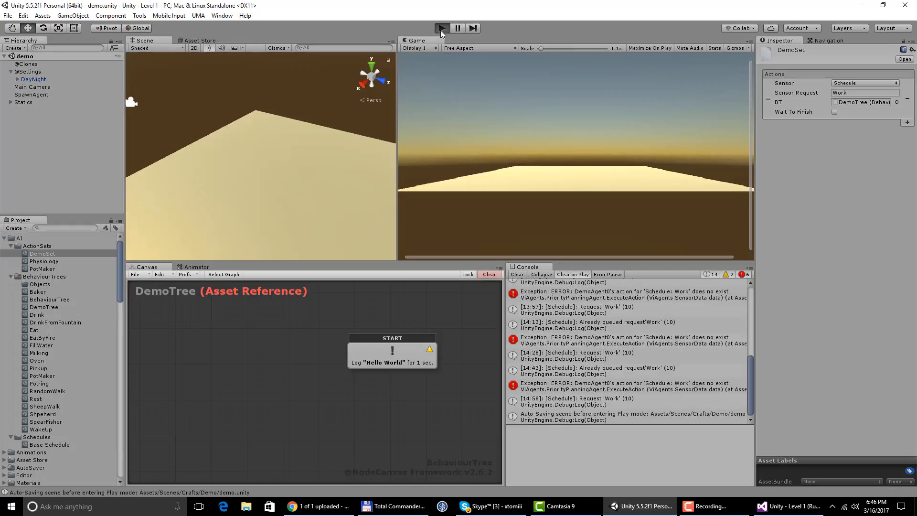
{"action": "left_click", "coordinate": [551, 180]}
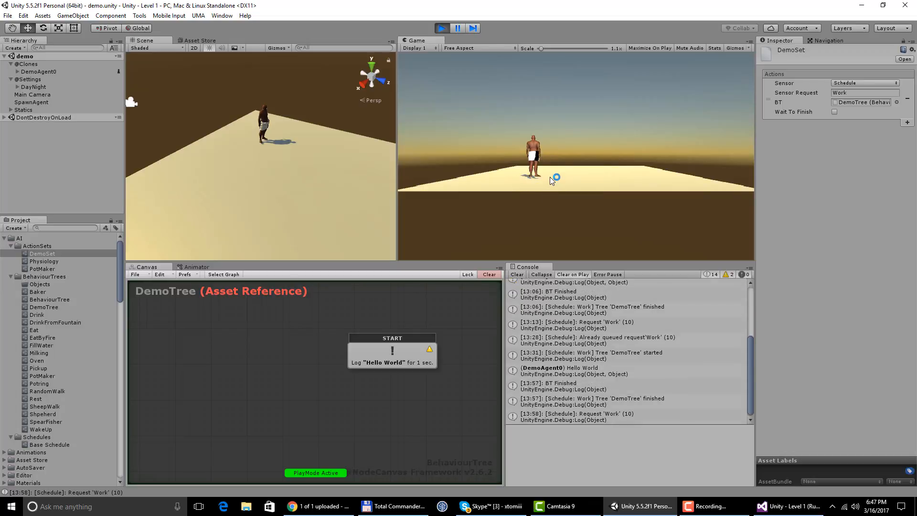